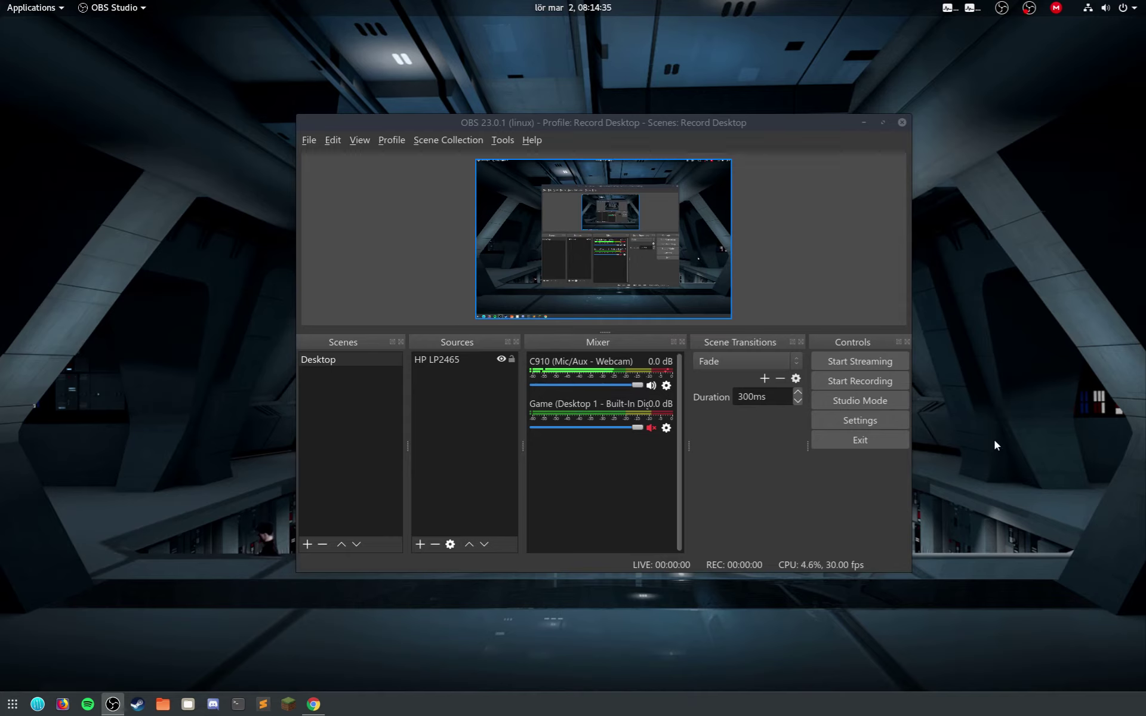
Bring the OBS Studio window into focus.
click(803, 125)
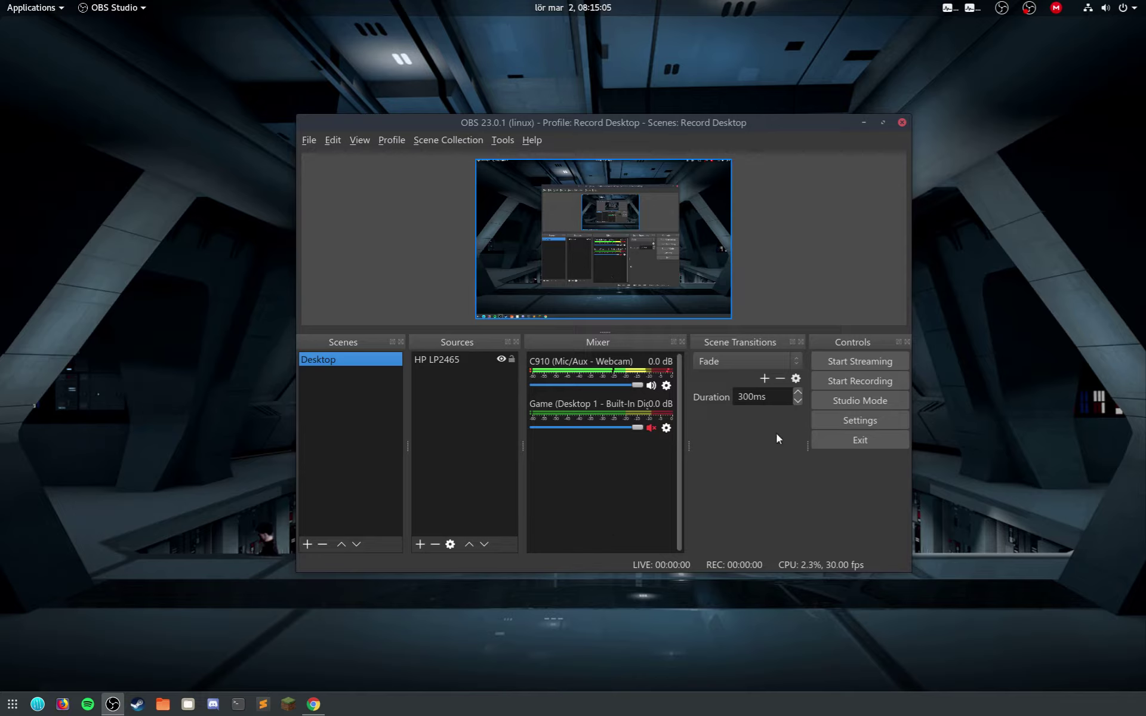
Open Settings on the Output page, compare the Recording and Streaming encoder tabs, and expand Rate Control.
click(866, 425)
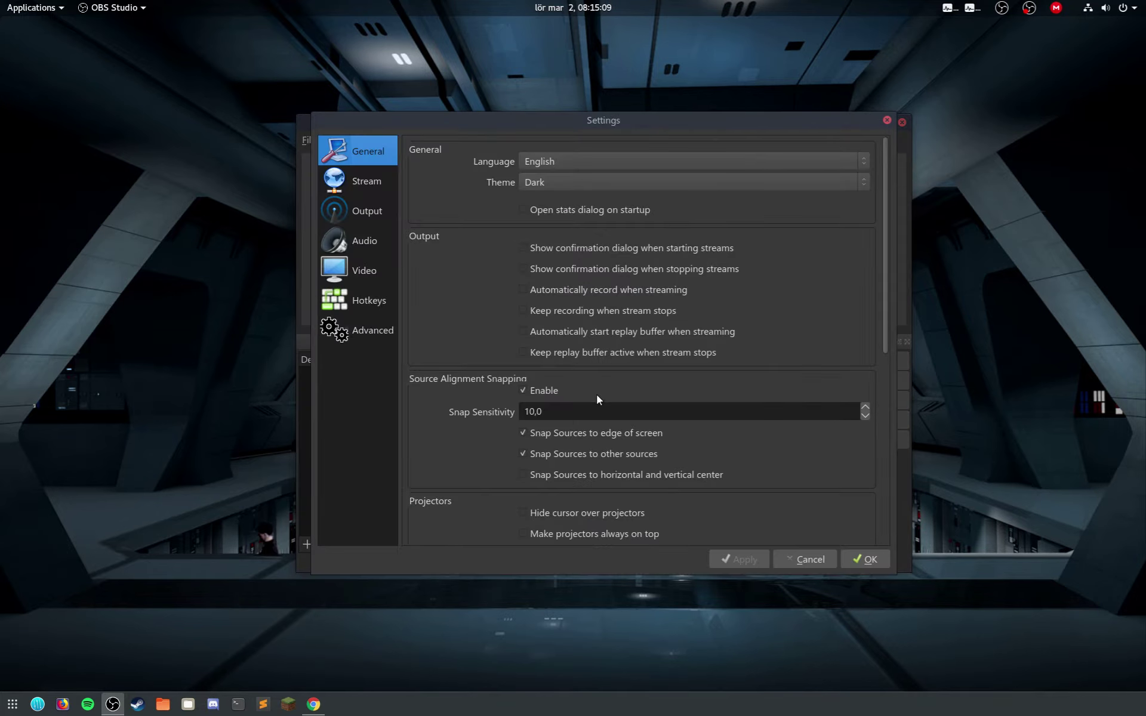
click(377, 215)
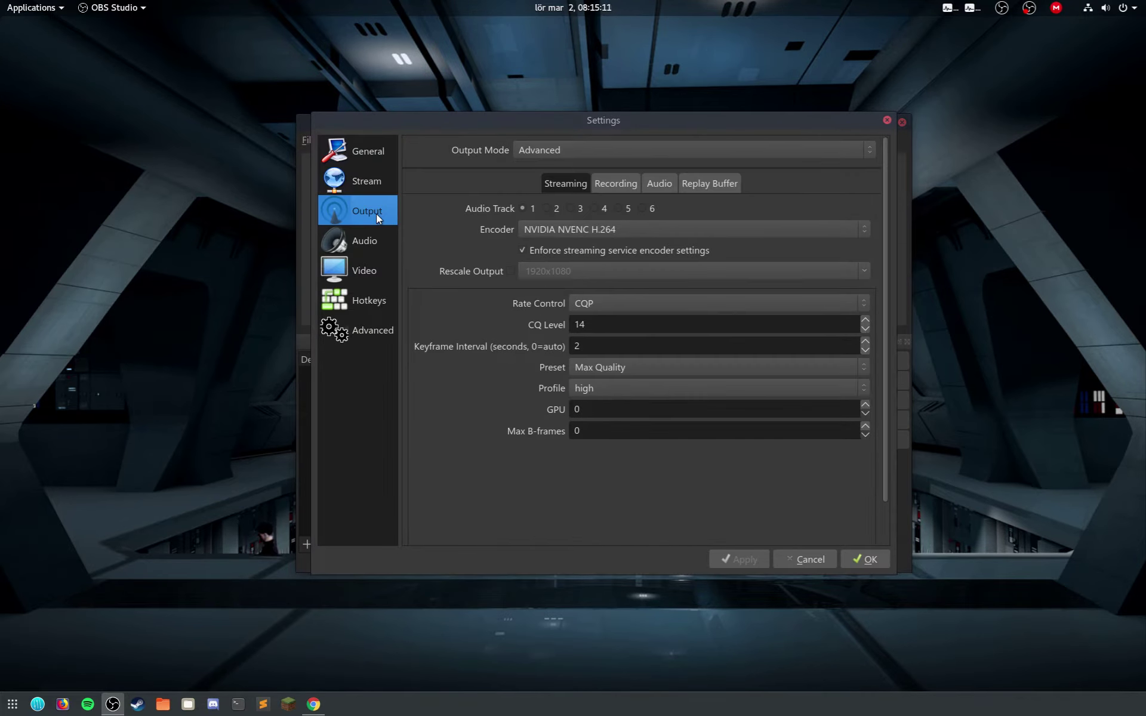
click(629, 188)
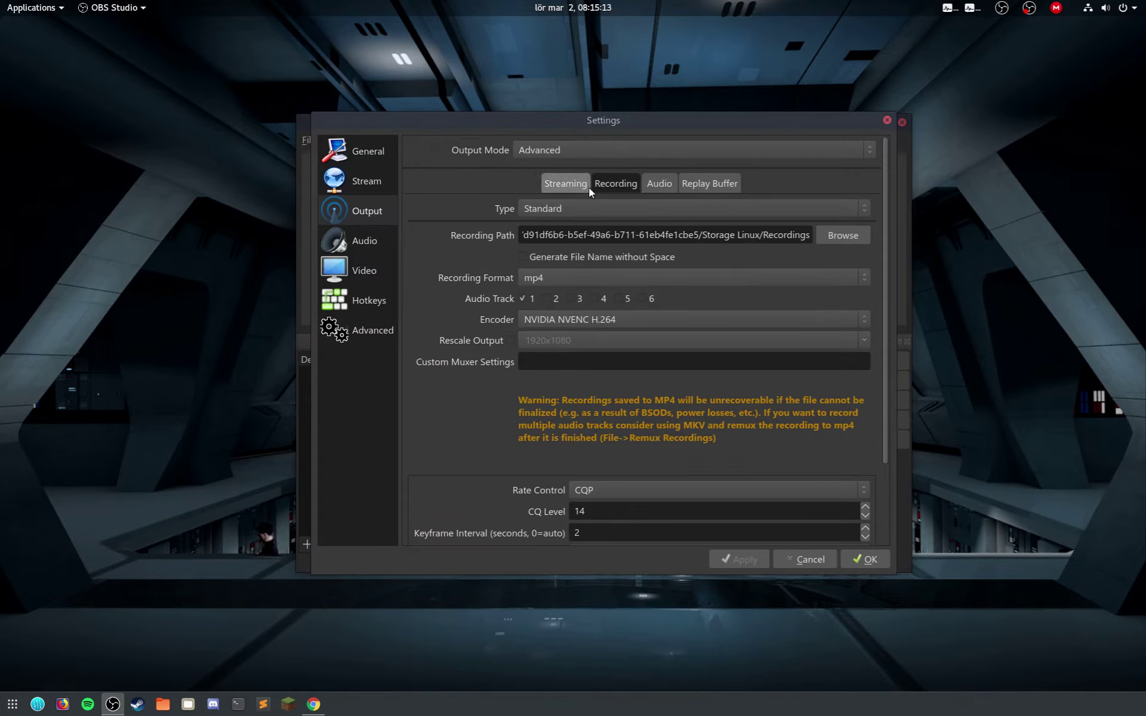
click(587, 187)
click(619, 187)
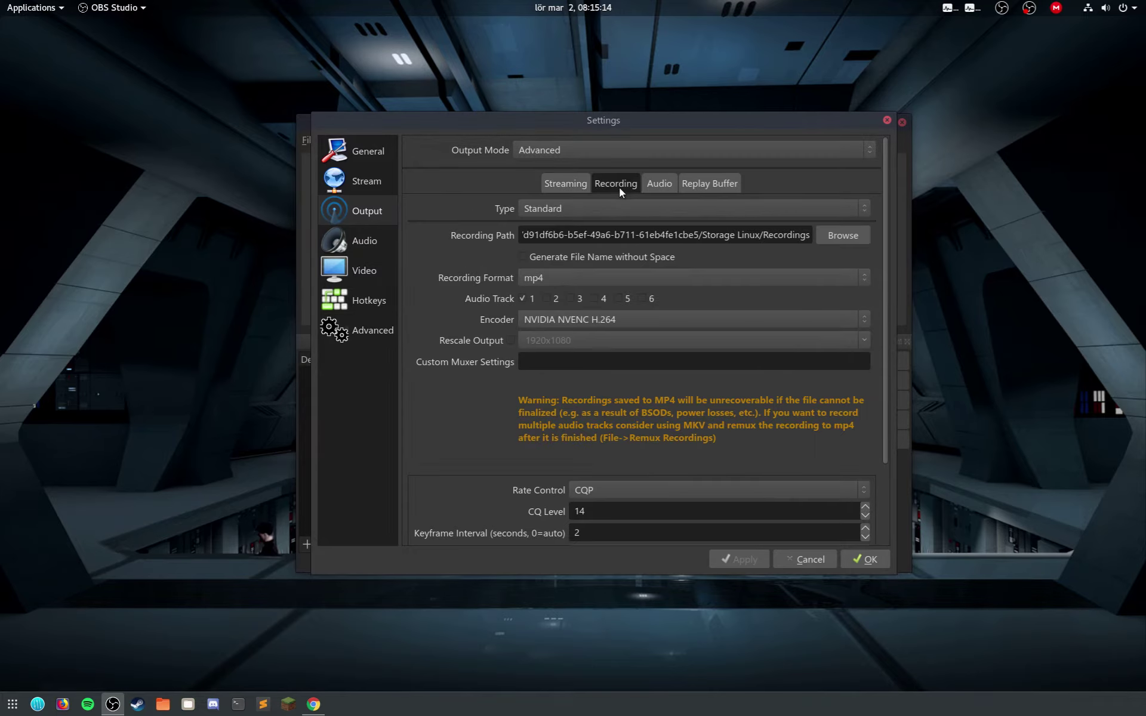
click(578, 187)
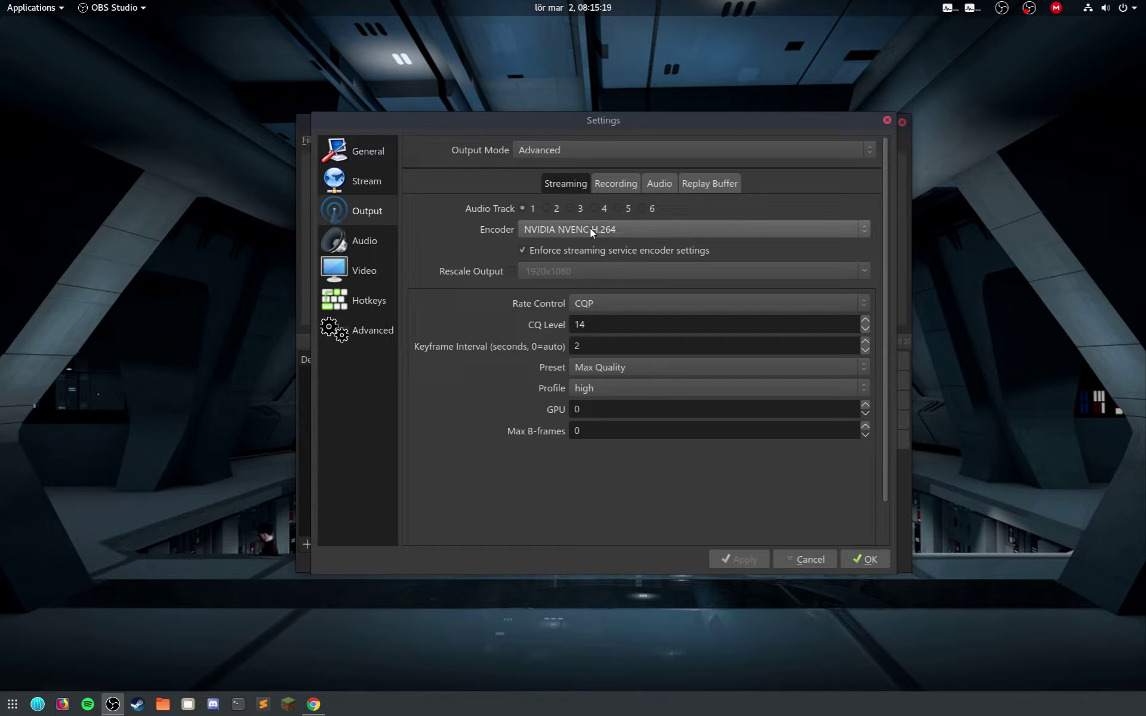
click(644, 303)
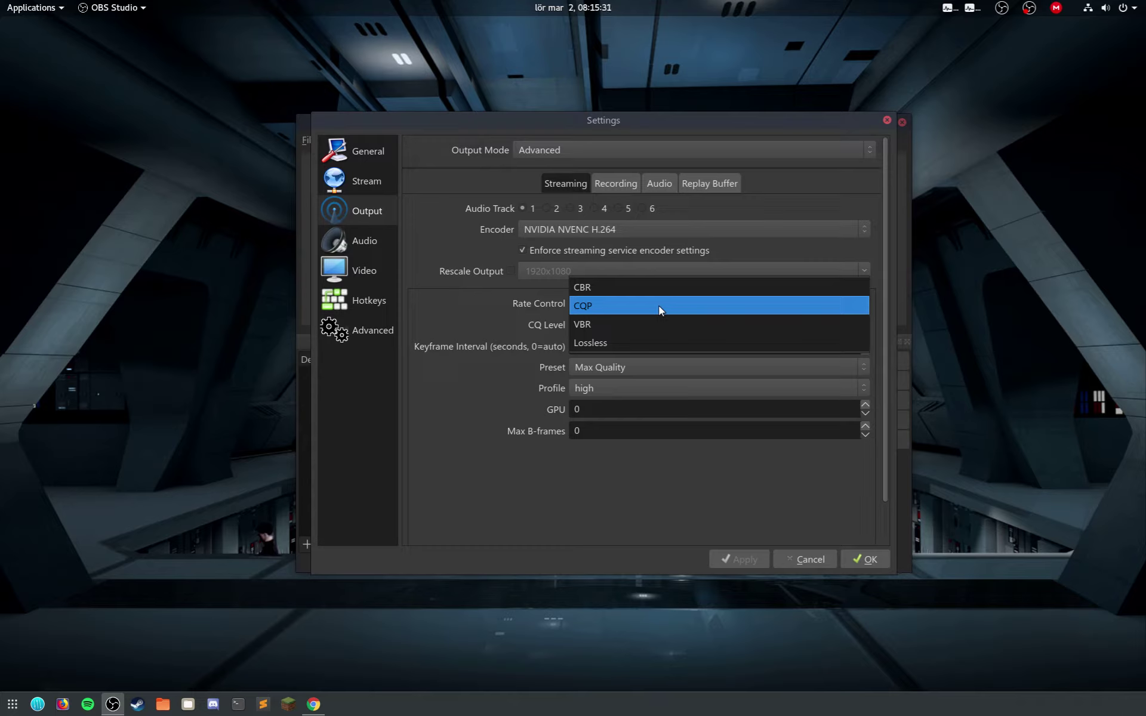
click(658, 306)
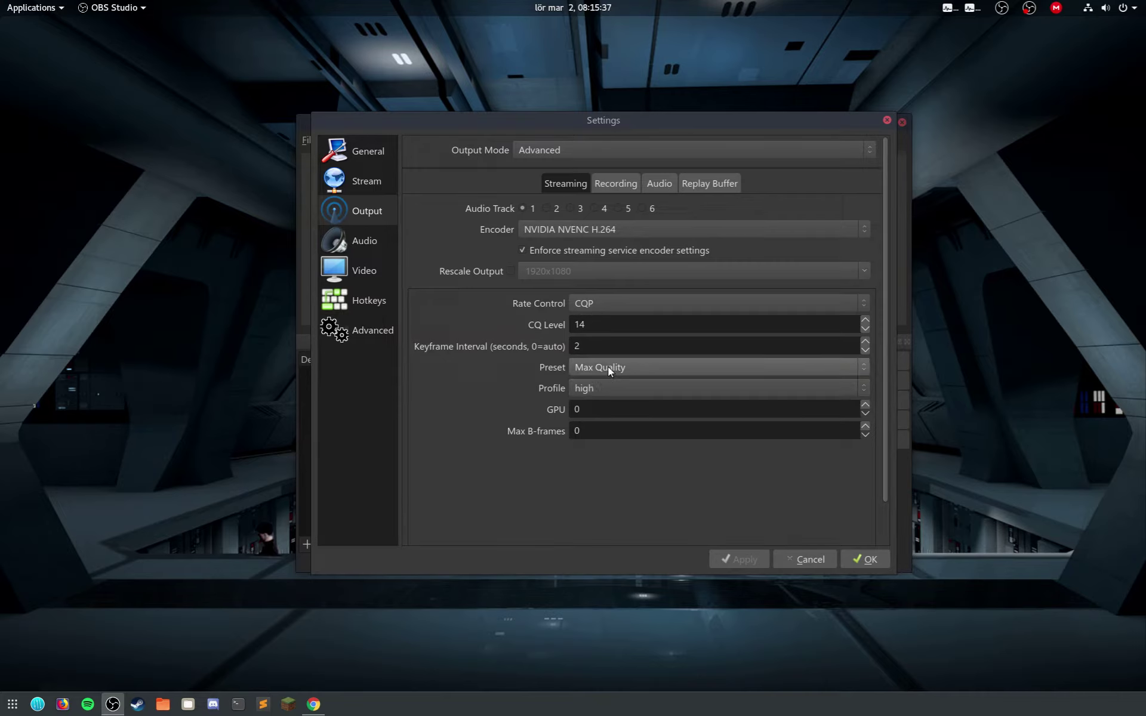
click(650, 372)
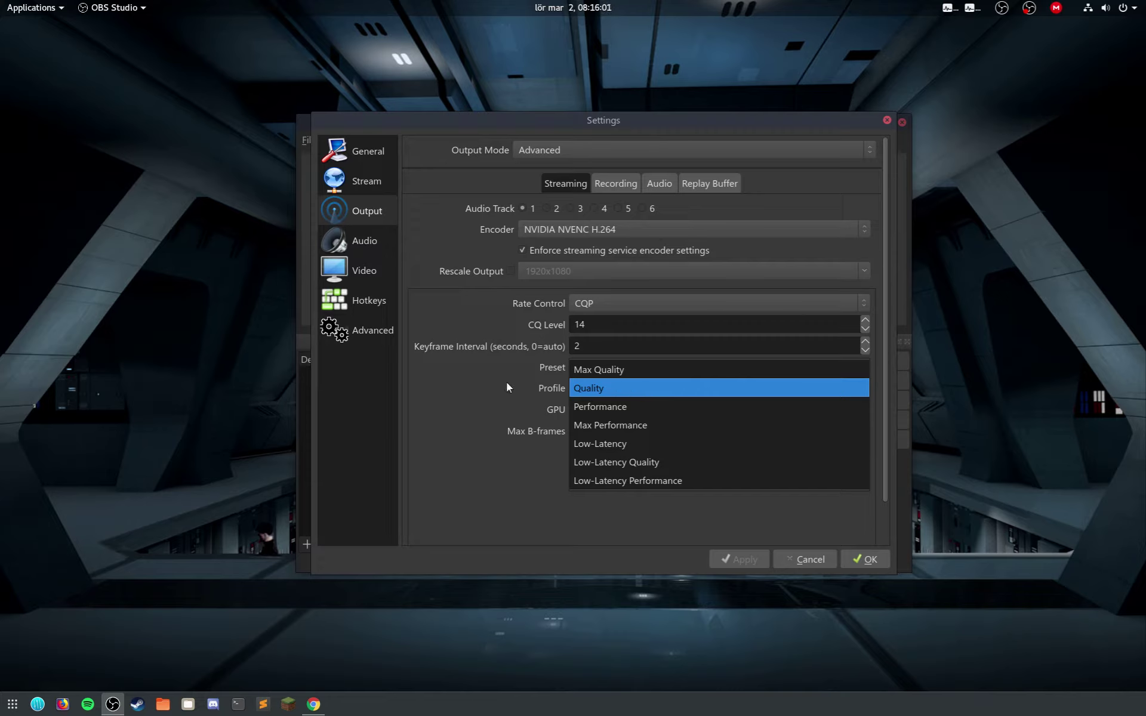
click(467, 383)
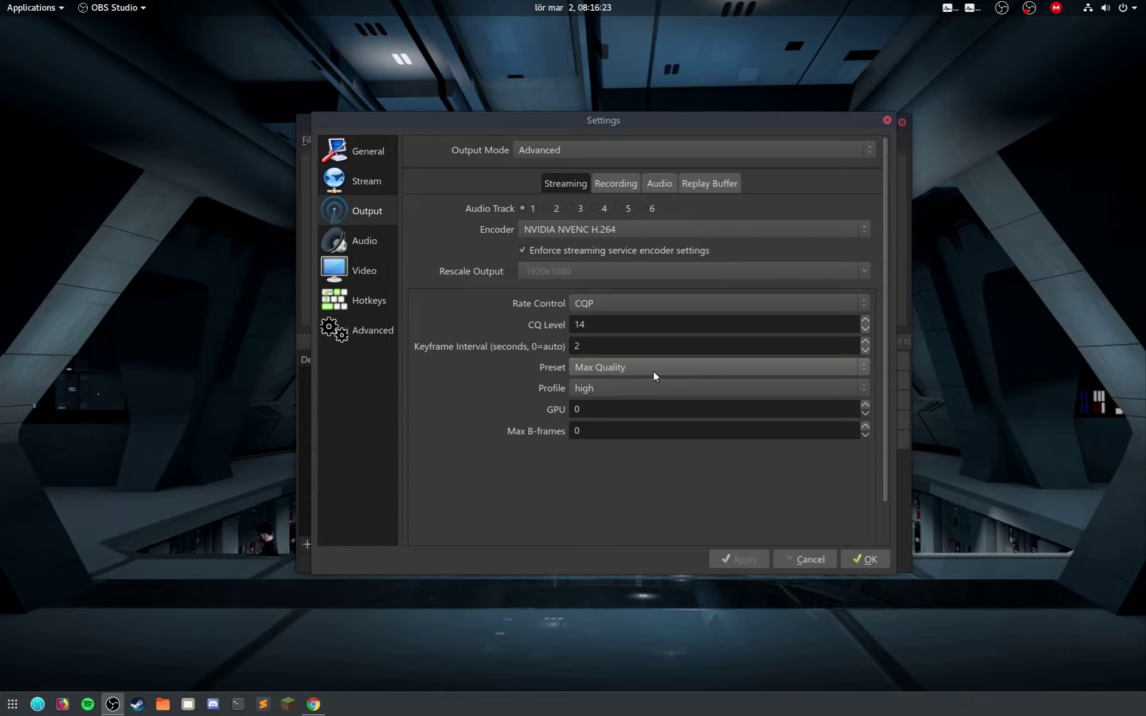
Cancel the Settings without saving and bring up the Sources add-source menu.
click(810, 560)
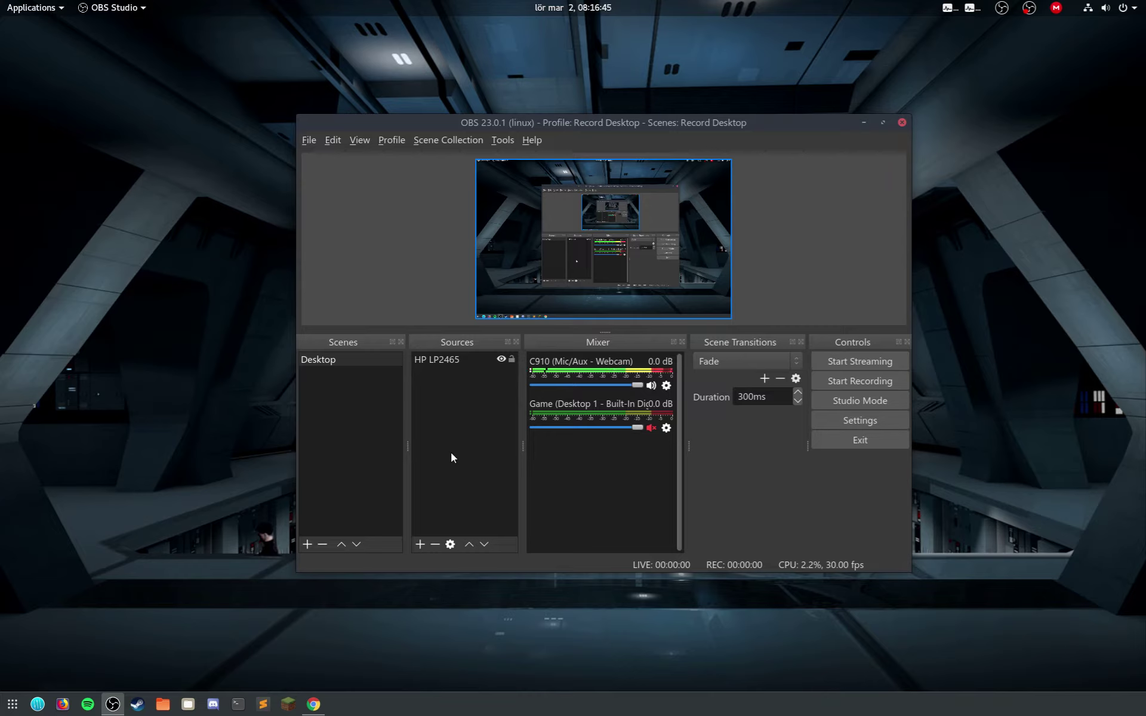
click(422, 545)
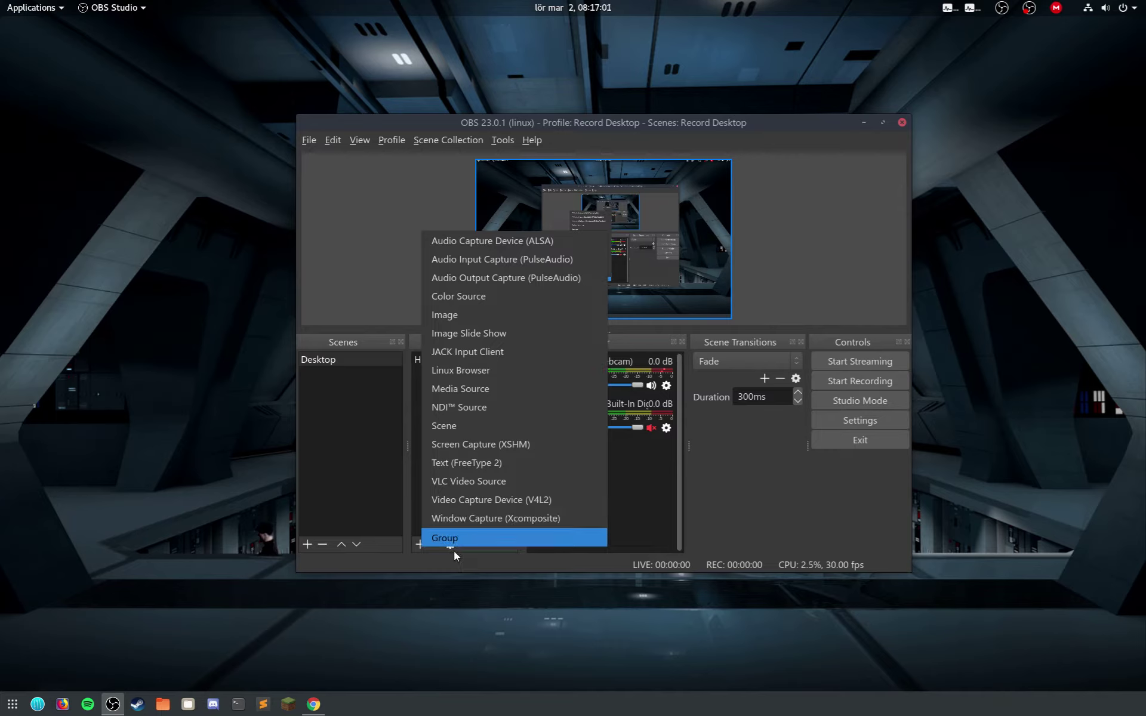
Dismiss the source menu and launch Minecraft 1.13.2 from the Minecraft Launcher.
click(395, 484)
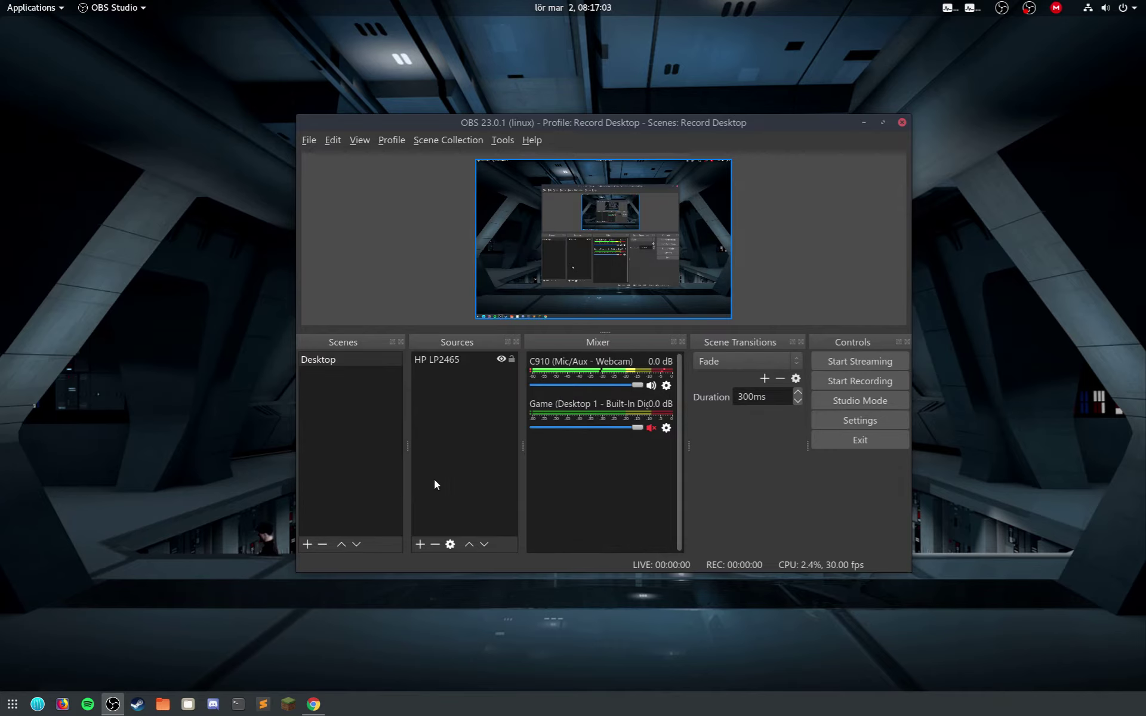
click(291, 709)
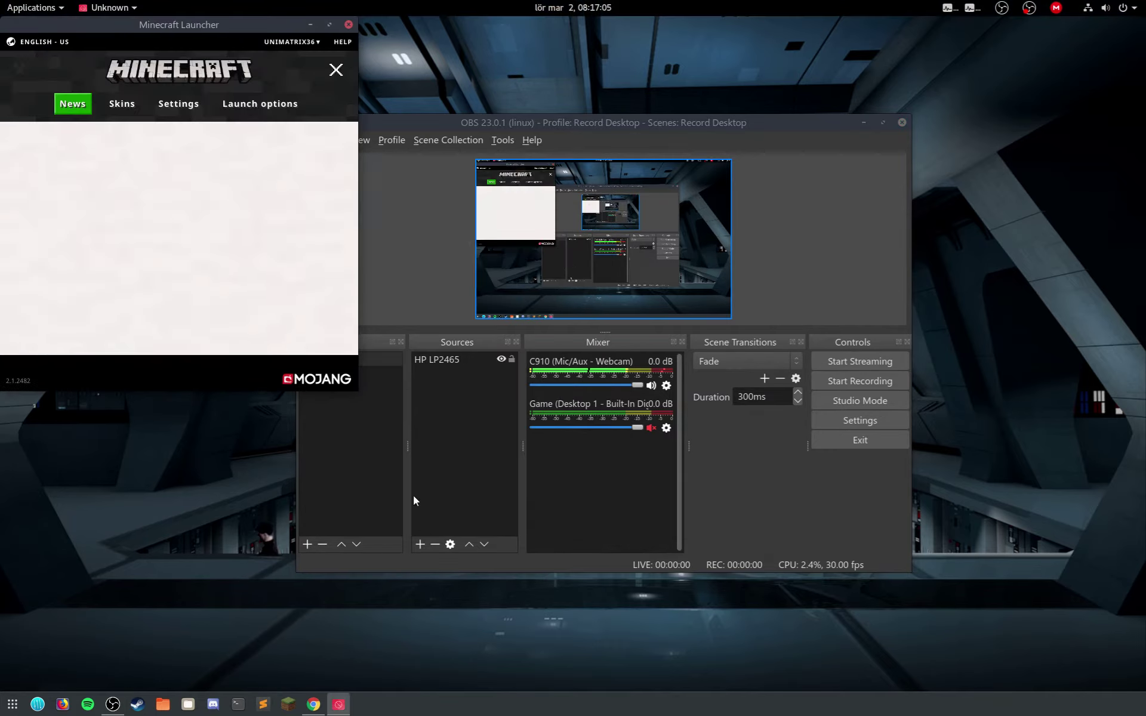
click(203, 353)
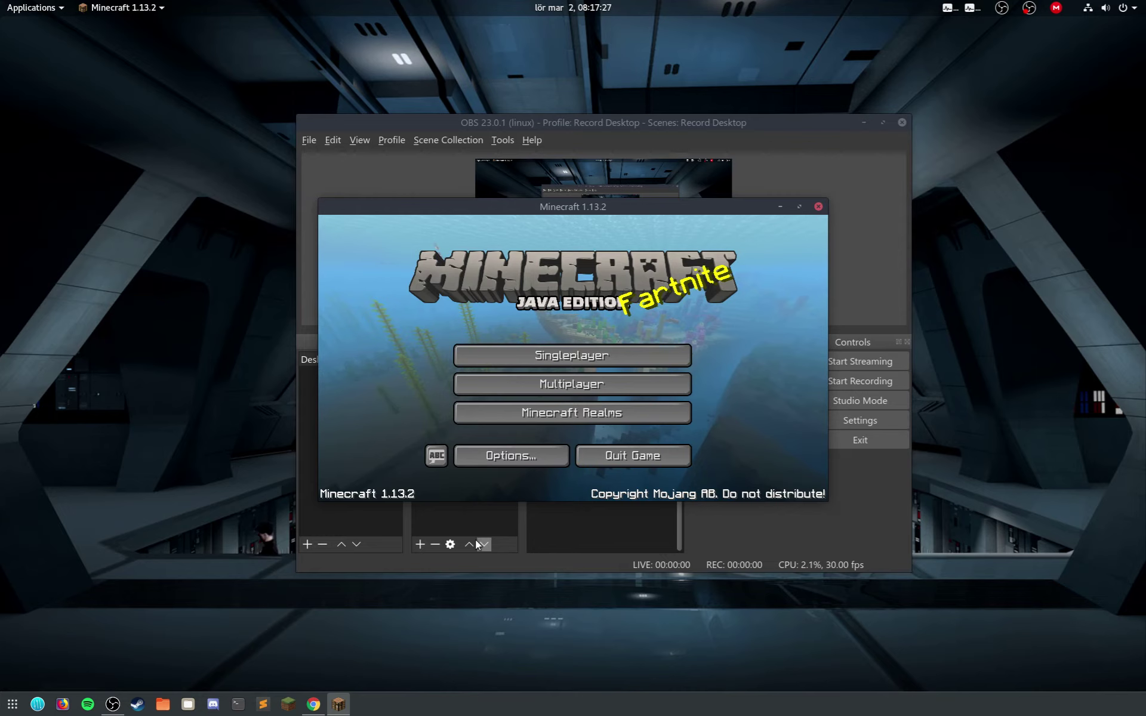
Add a default-named Window Capture (Xcomposite) source targeting the Minecraft 1.13.2 window.
click(463, 523)
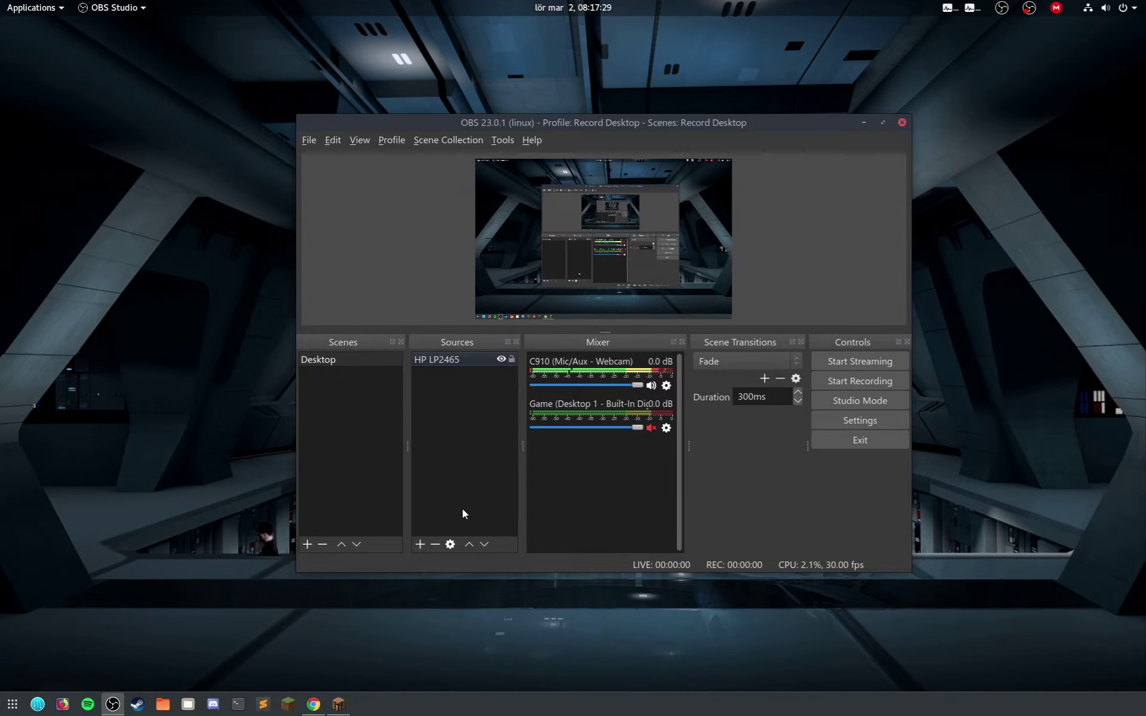
click(420, 543)
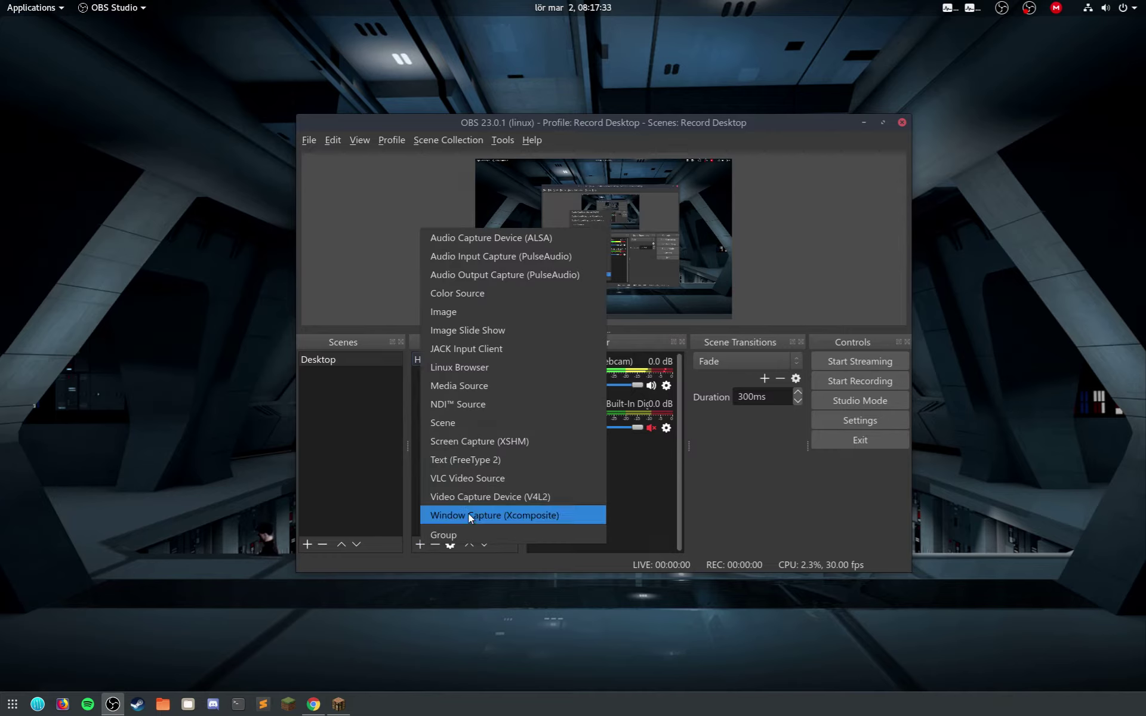
click(581, 516)
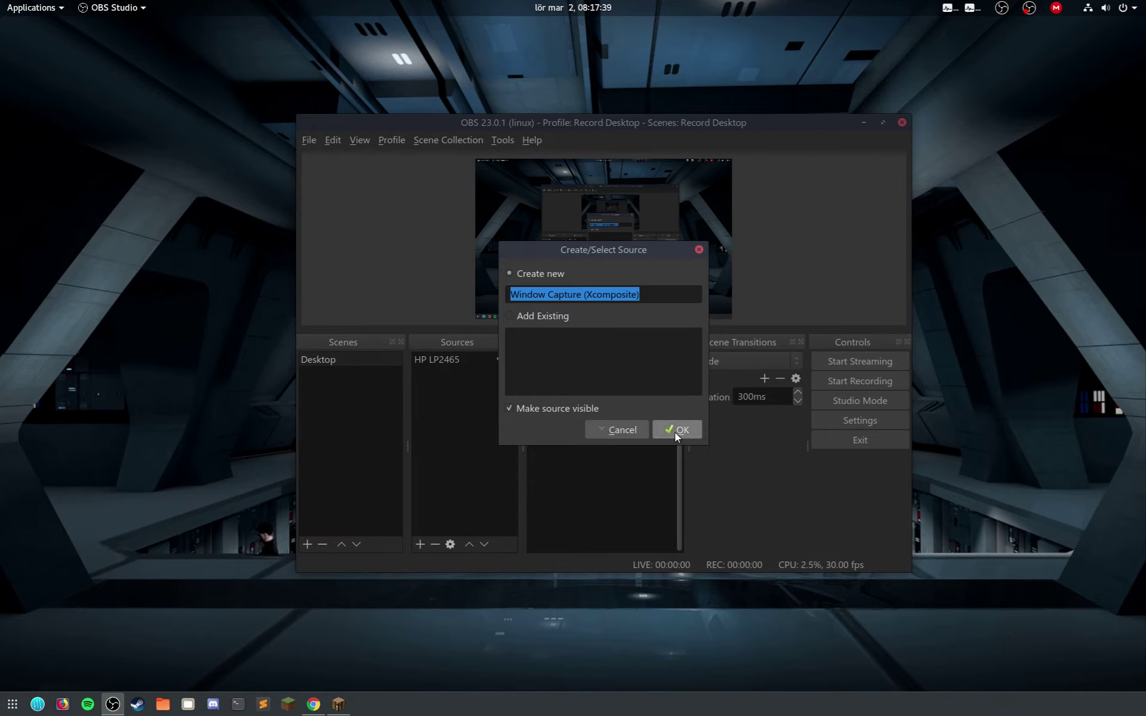
click(675, 430)
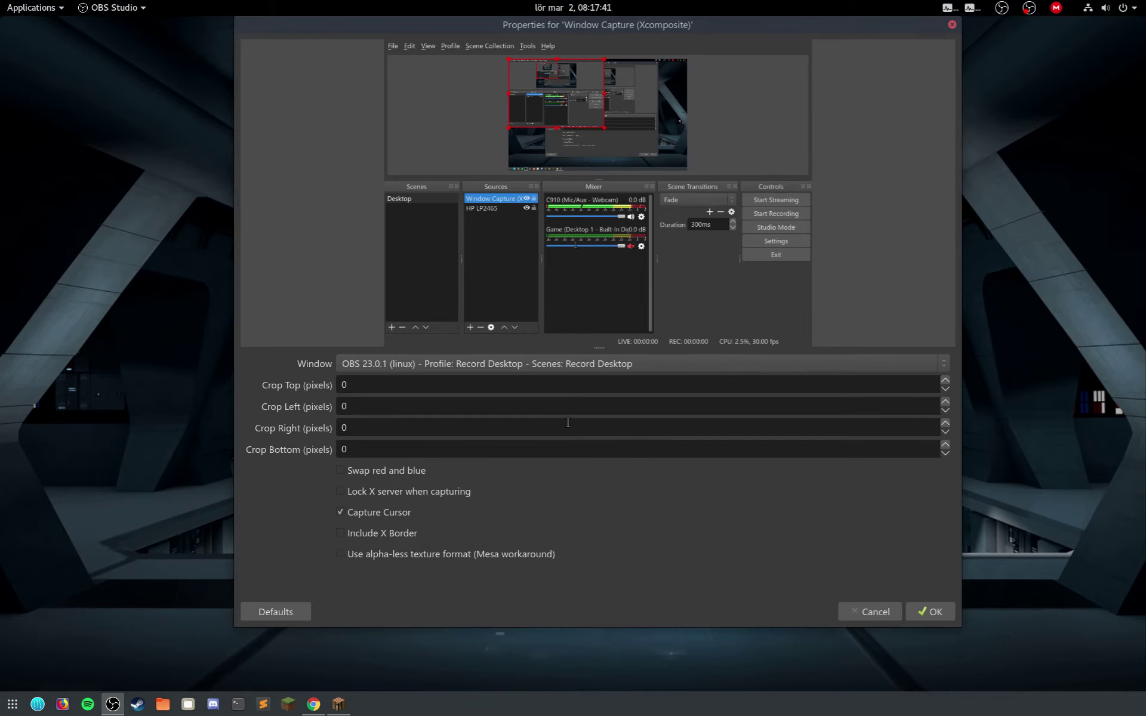
click(525, 367)
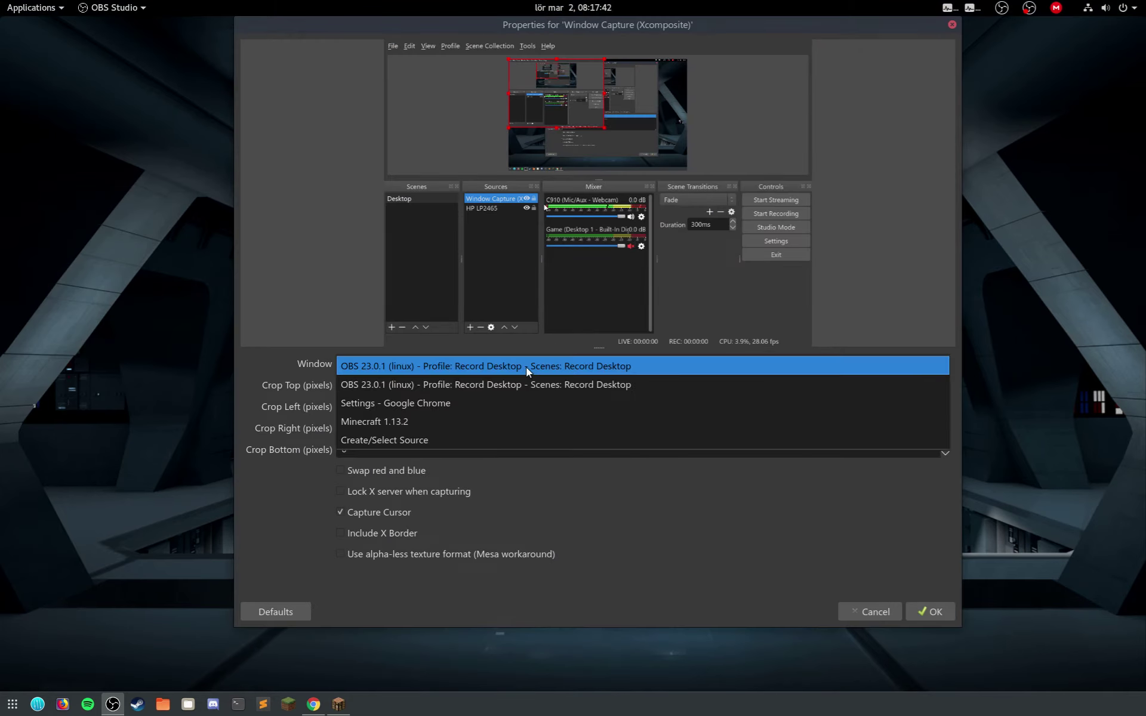
click(526, 421)
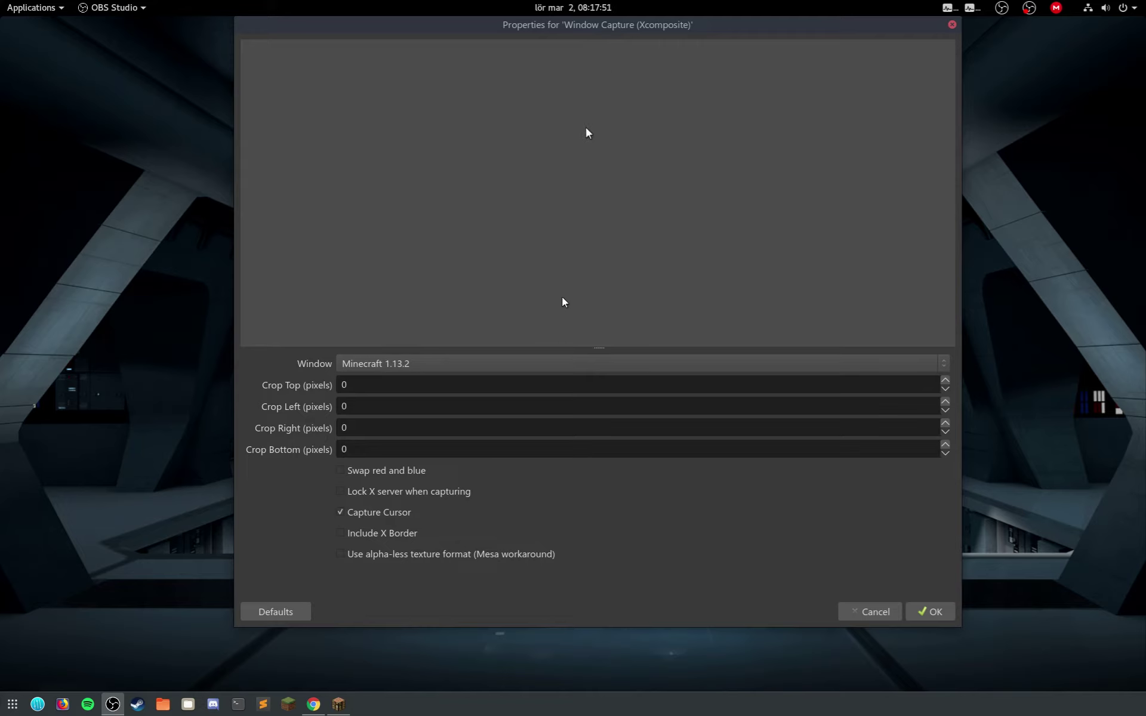
Accept the capture properties, centre the capture in the preview, and check the Minecraft window.
click(923, 611)
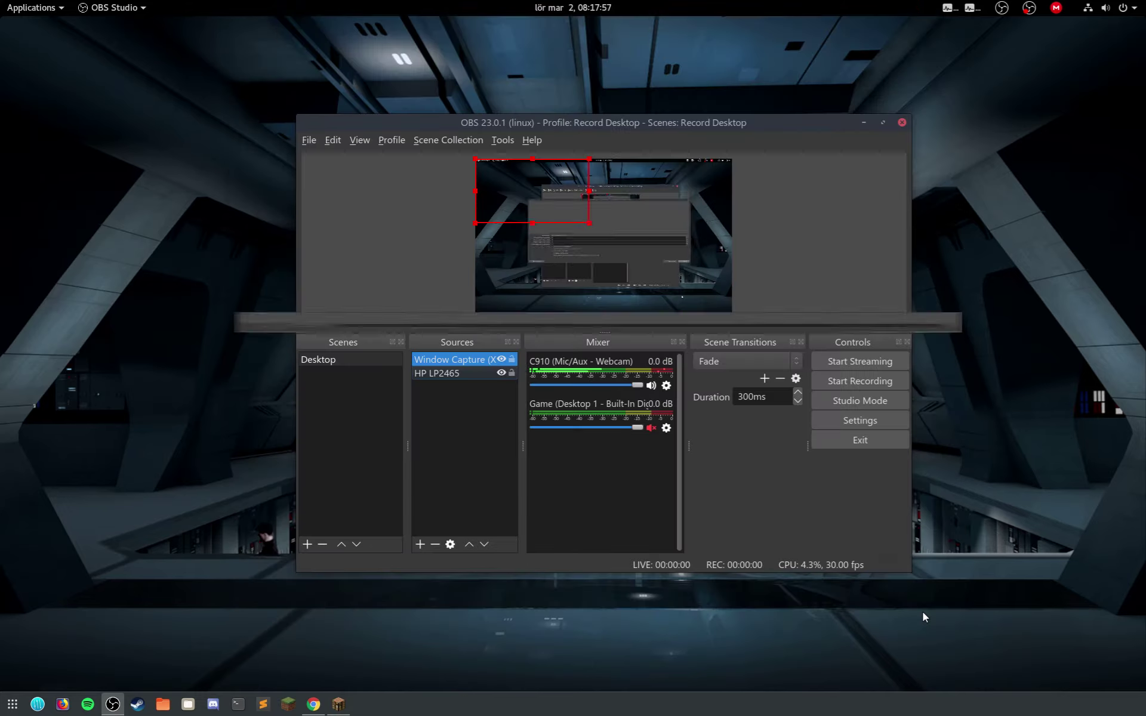
drag(565, 187, 630, 227)
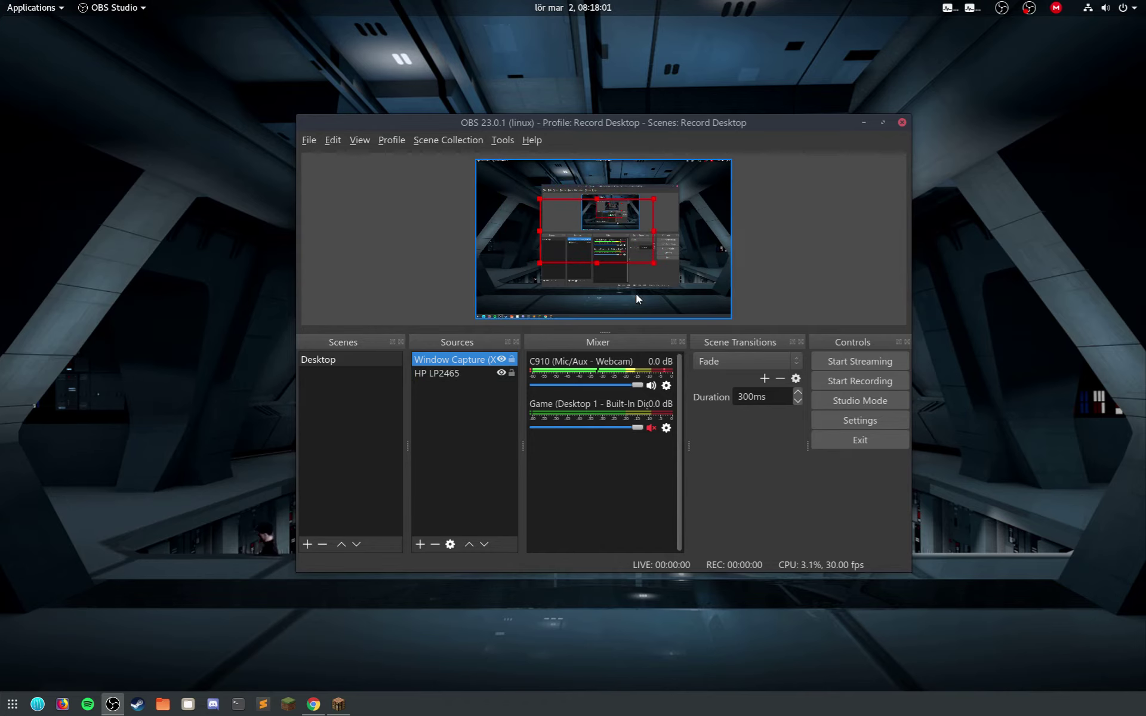
click(351, 704)
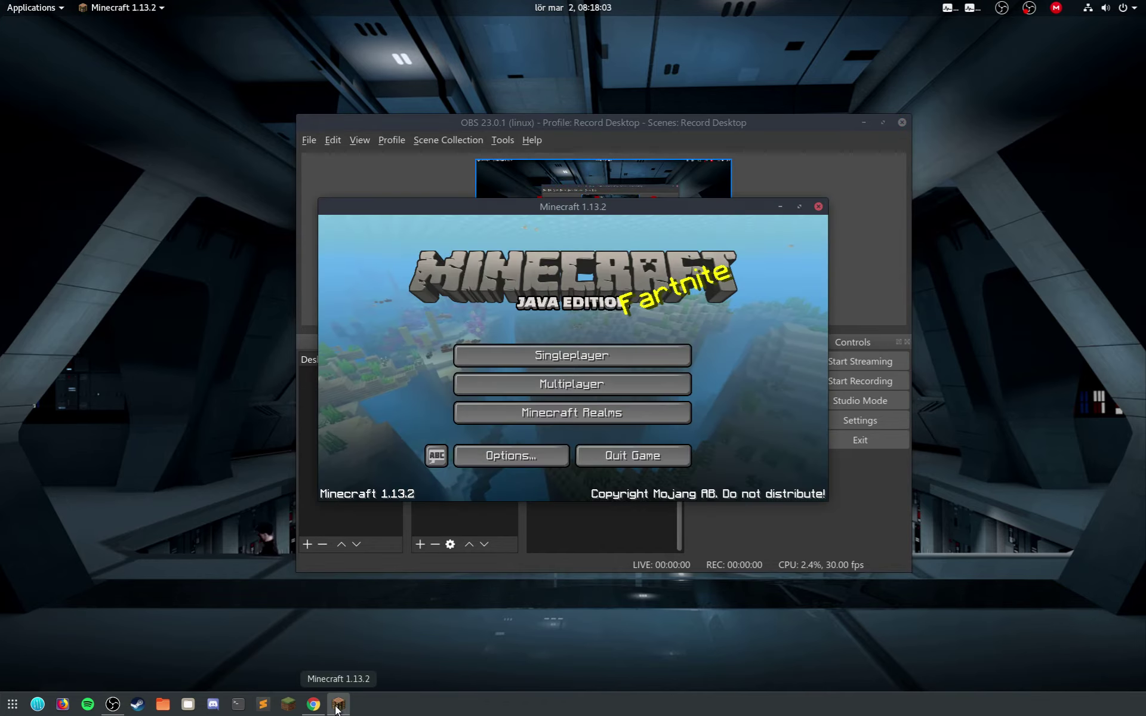
click(478, 530)
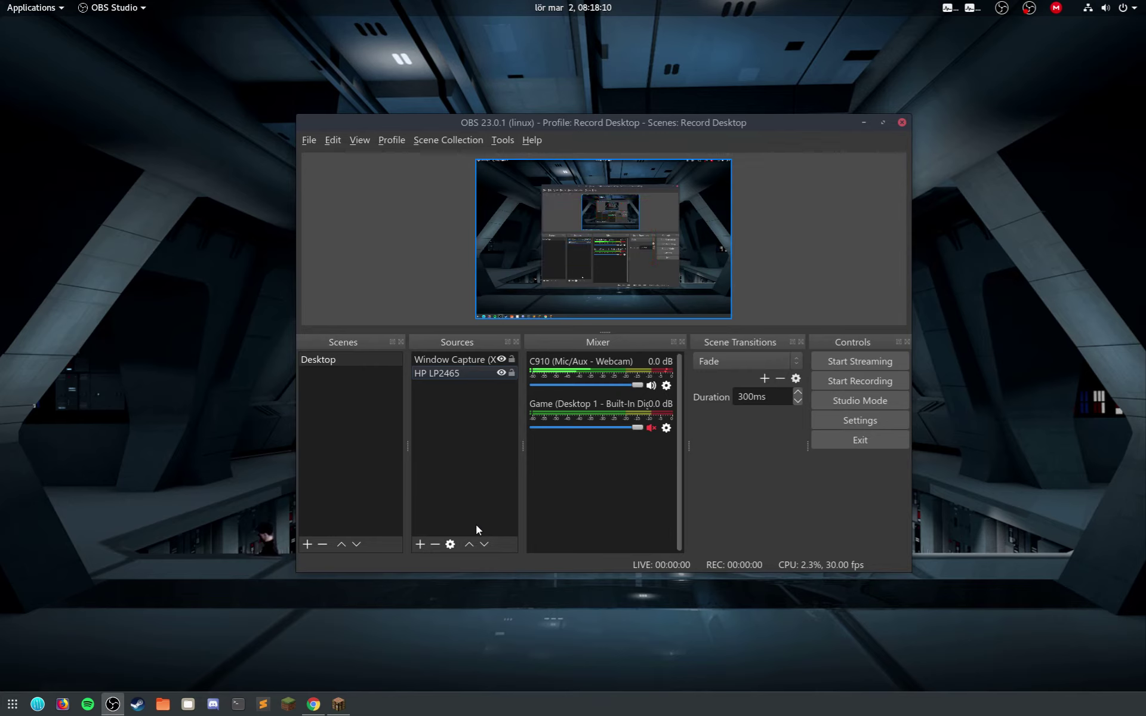
Delete the Window Capture (Xcomposite) source from the Desktop scene.
click(475, 361)
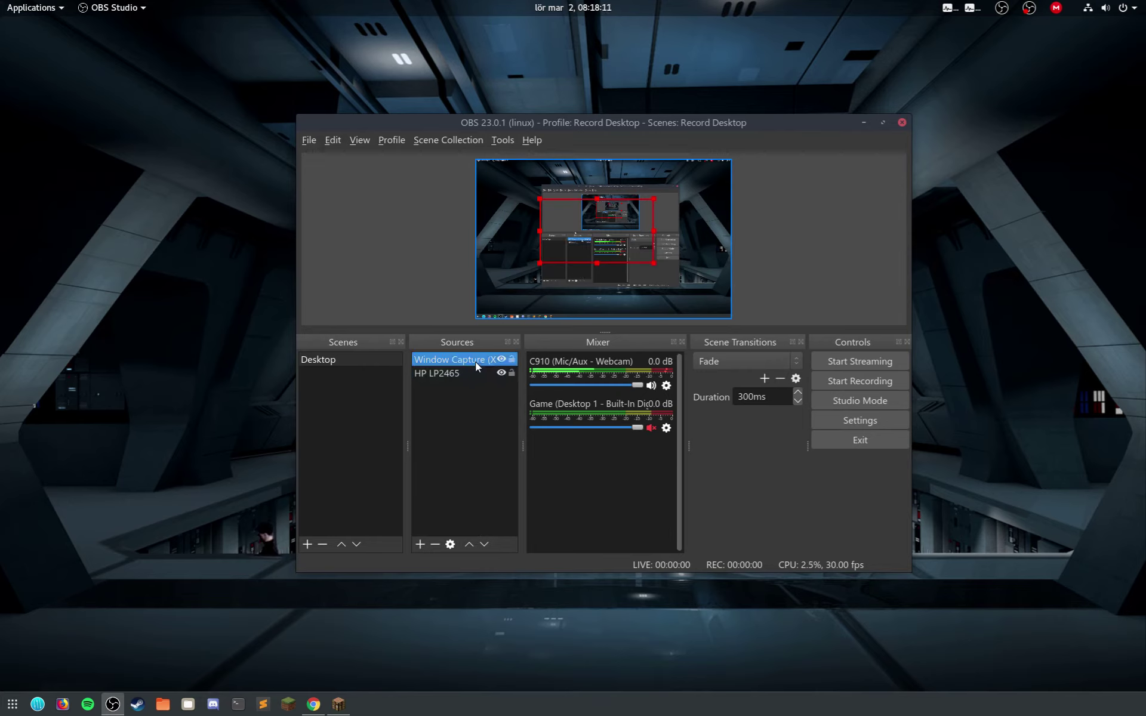
click(435, 544)
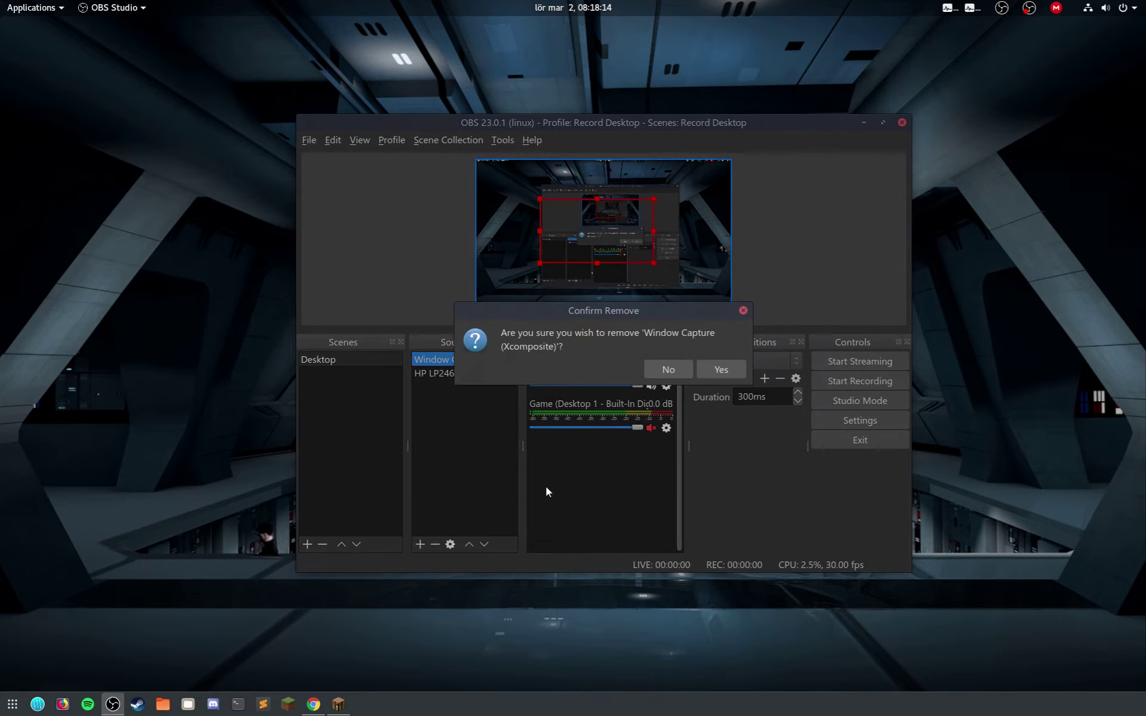
click(720, 370)
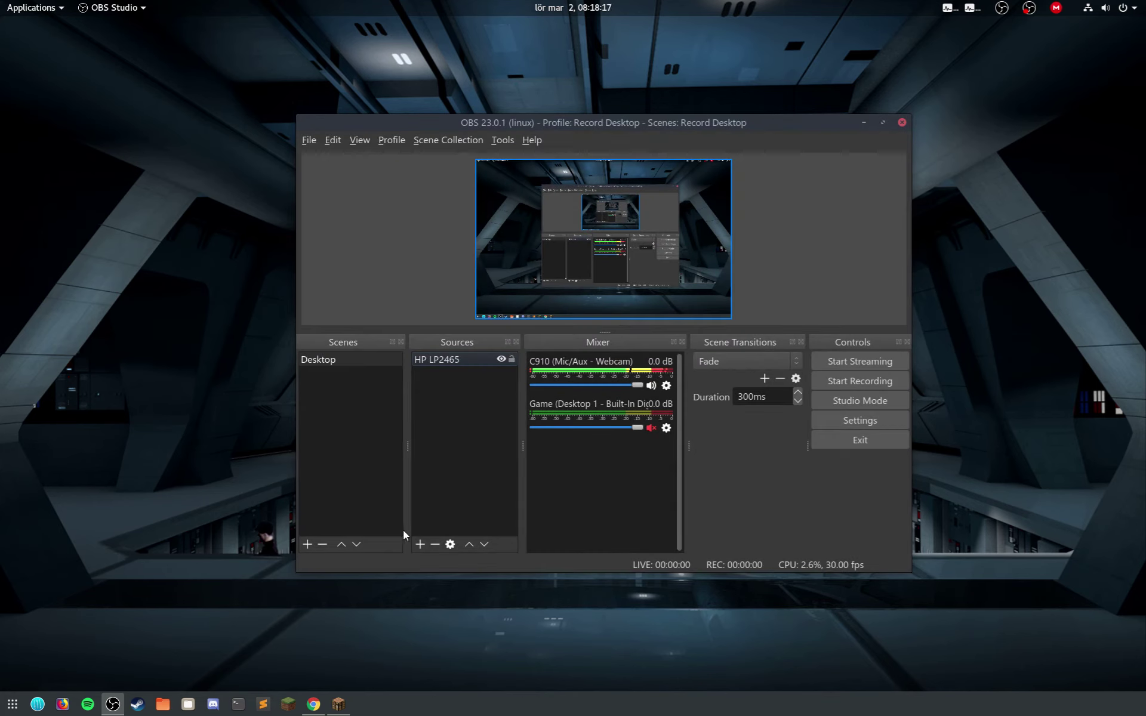
click(313, 704)
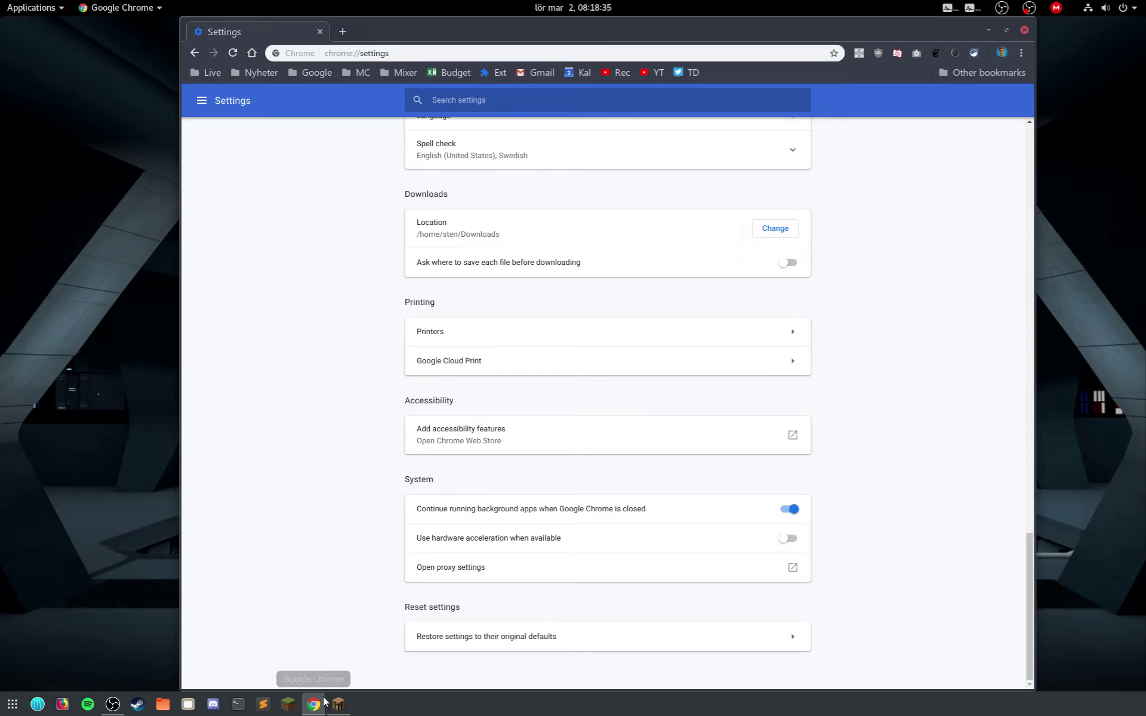
Add a Window Capture (Xcomposite) source targeting the Settings - Google Chrome window.
click(109, 707)
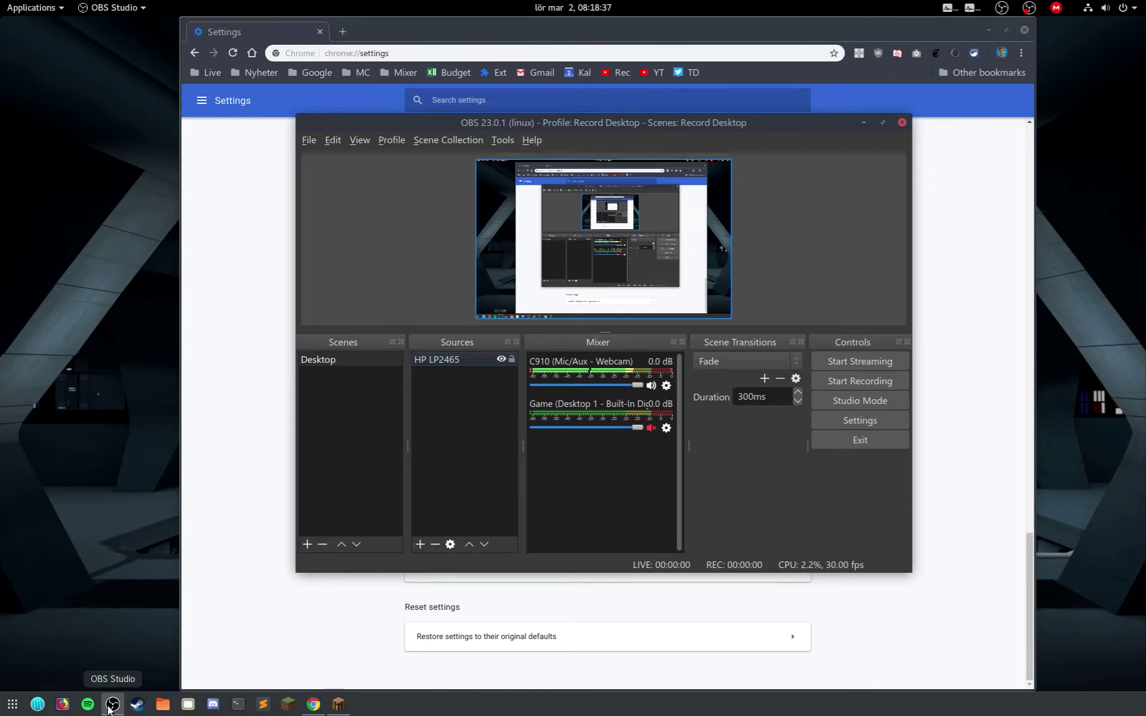
click(420, 544)
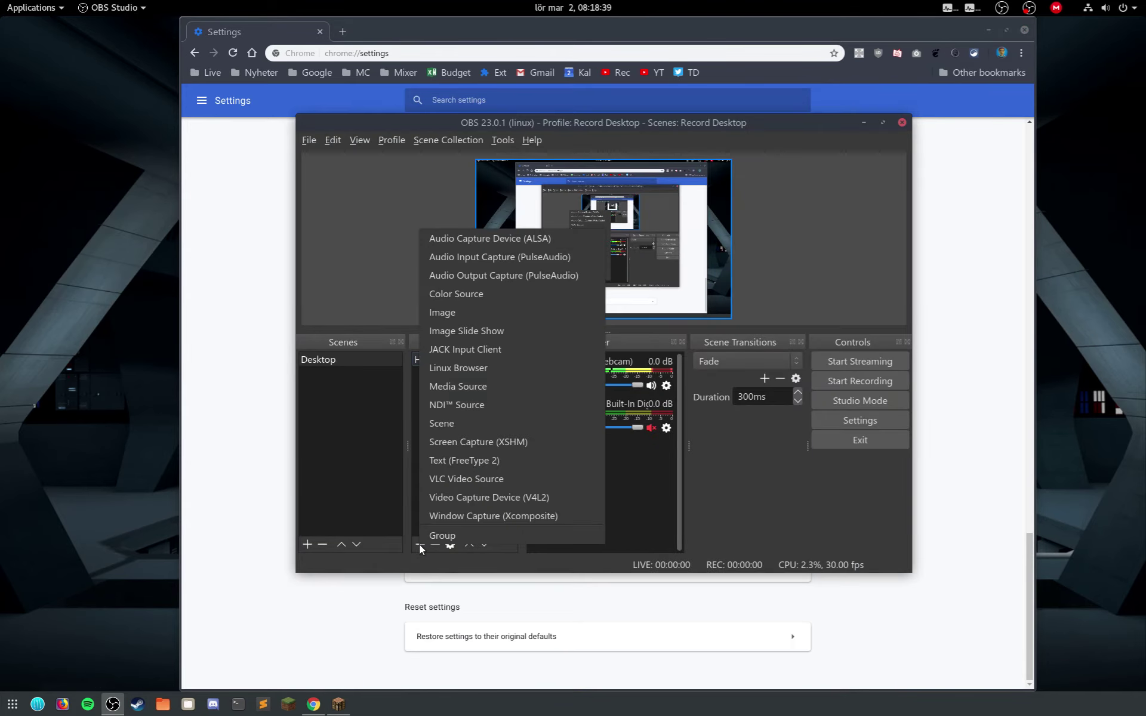
click(574, 517)
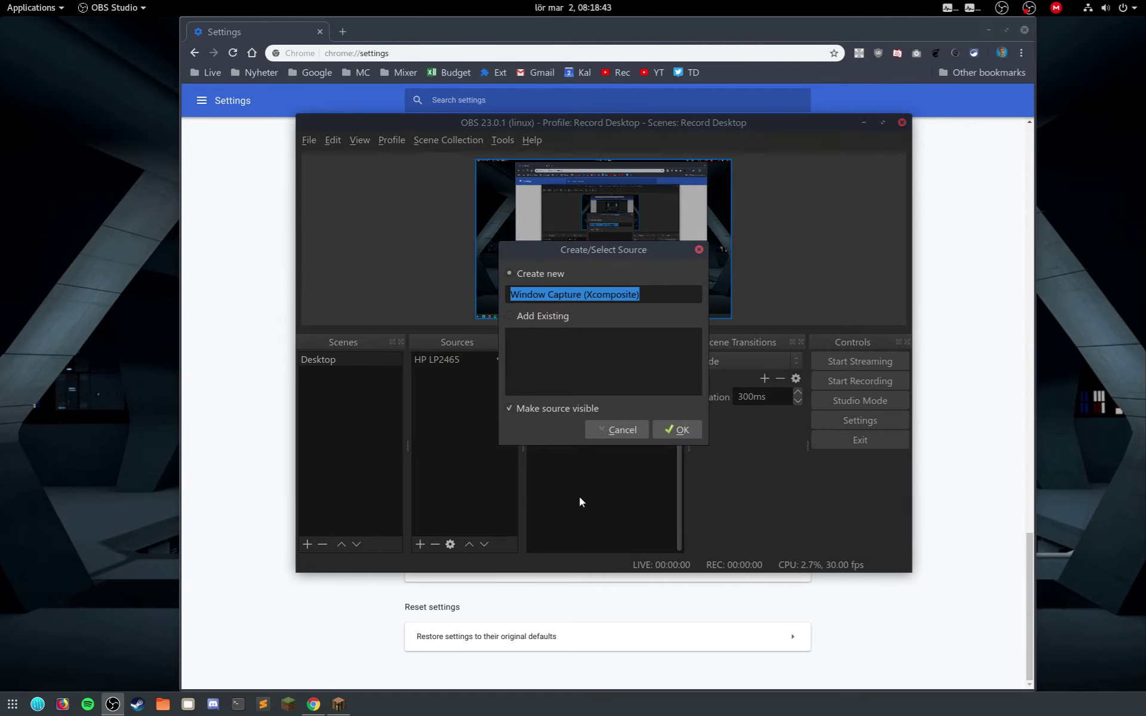
click(671, 432)
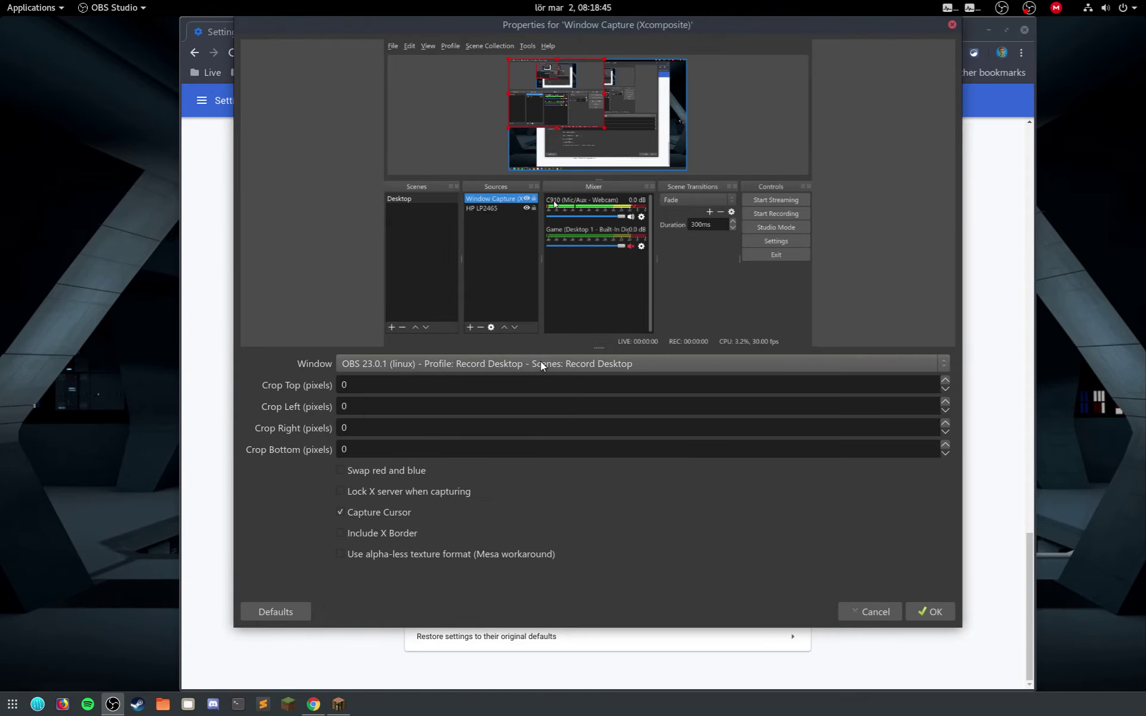
click(539, 362)
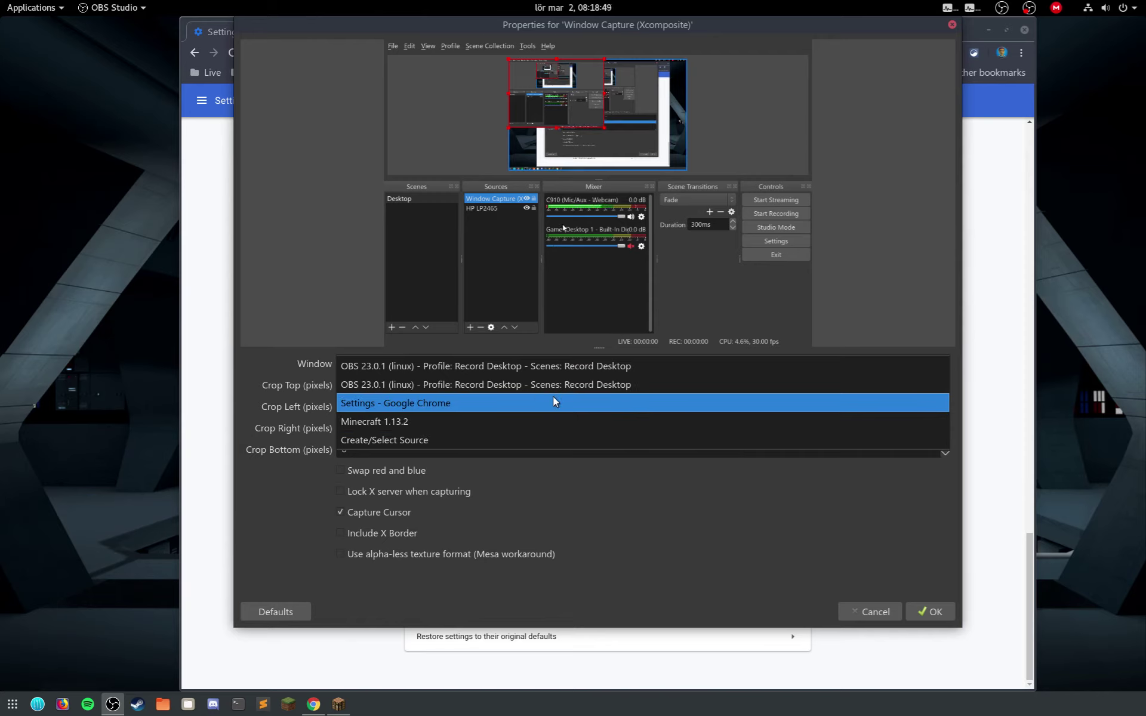
click(552, 401)
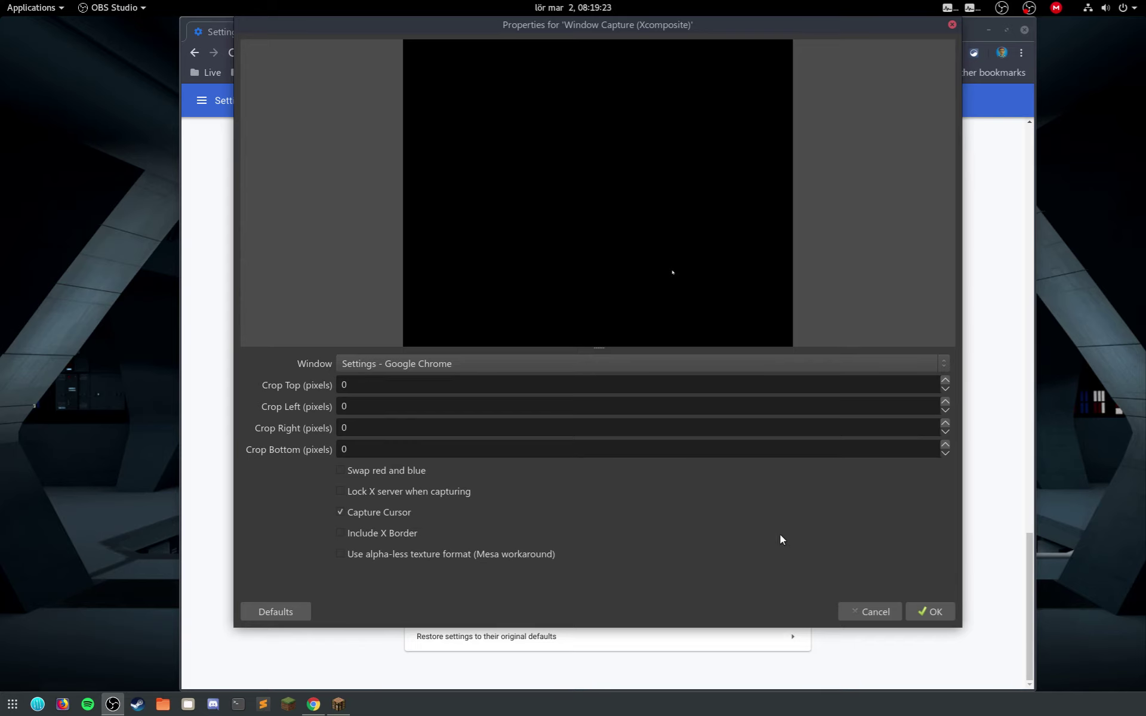
Close the properties and delete the black Window Capture source.
click(894, 612)
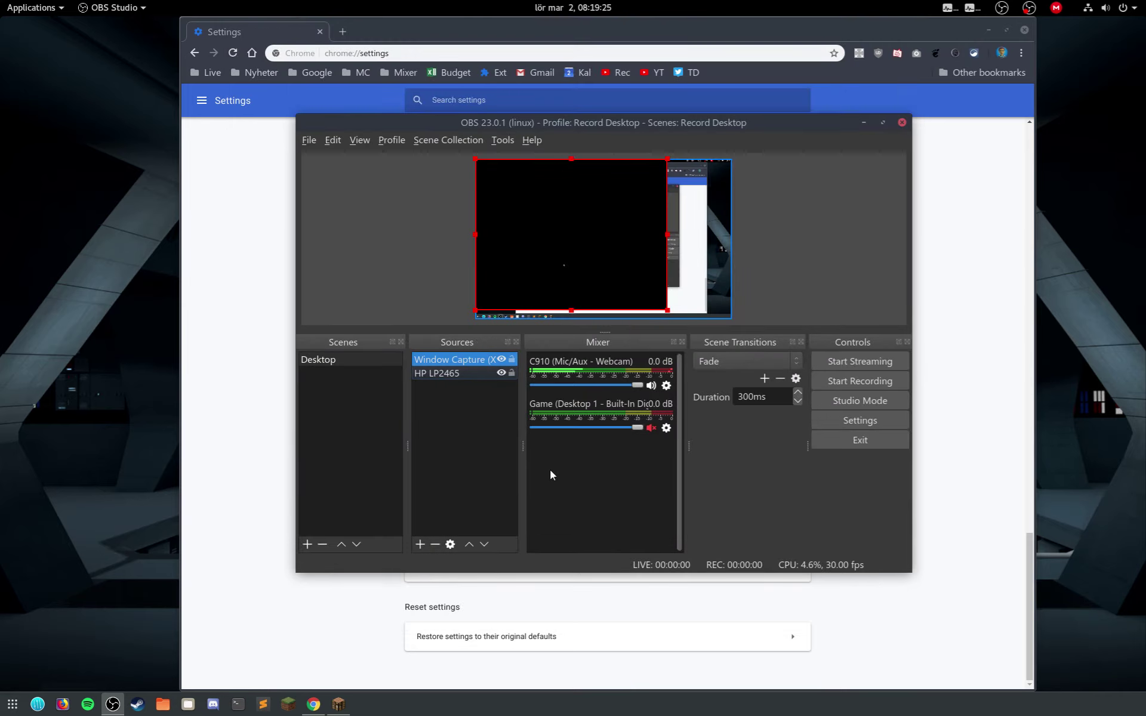
click(436, 544)
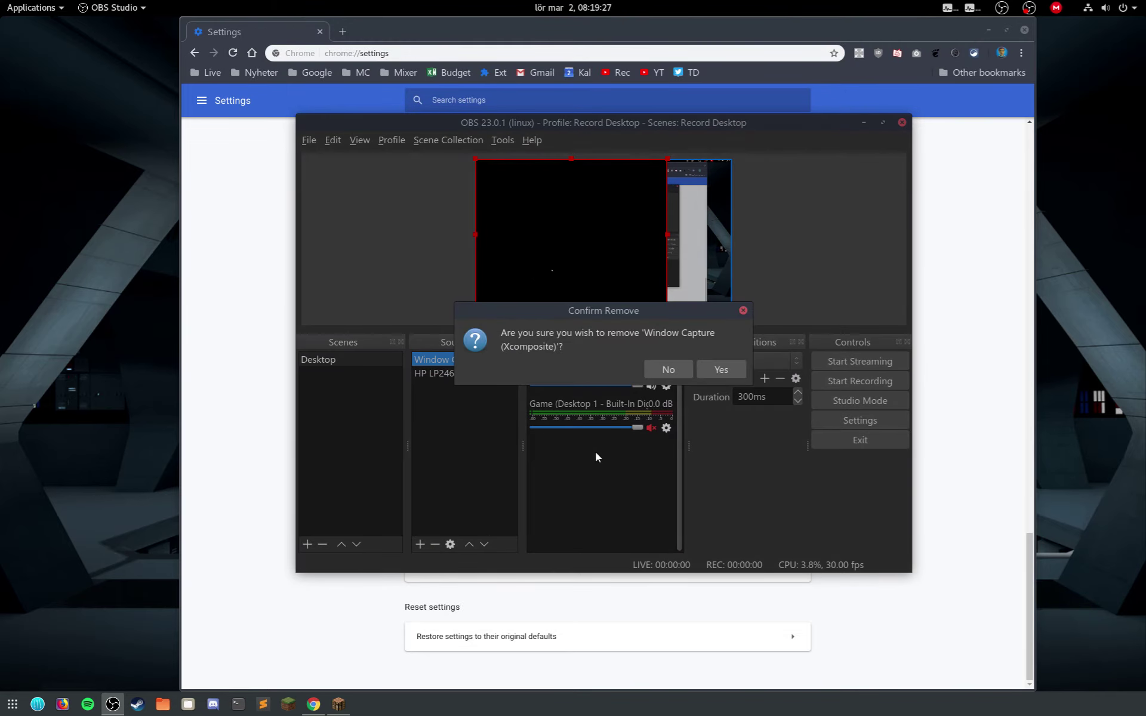
click(710, 367)
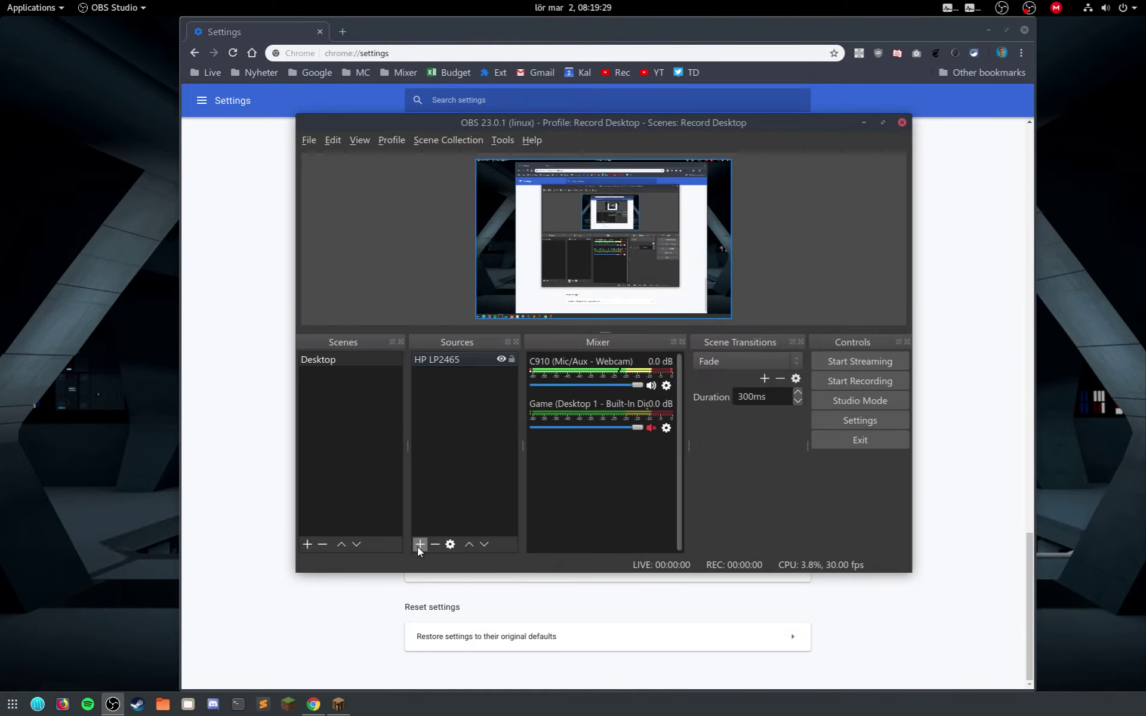
Add a default Screen Capture (XSHM) source of Screen 0 (1920x1200).
click(417, 547)
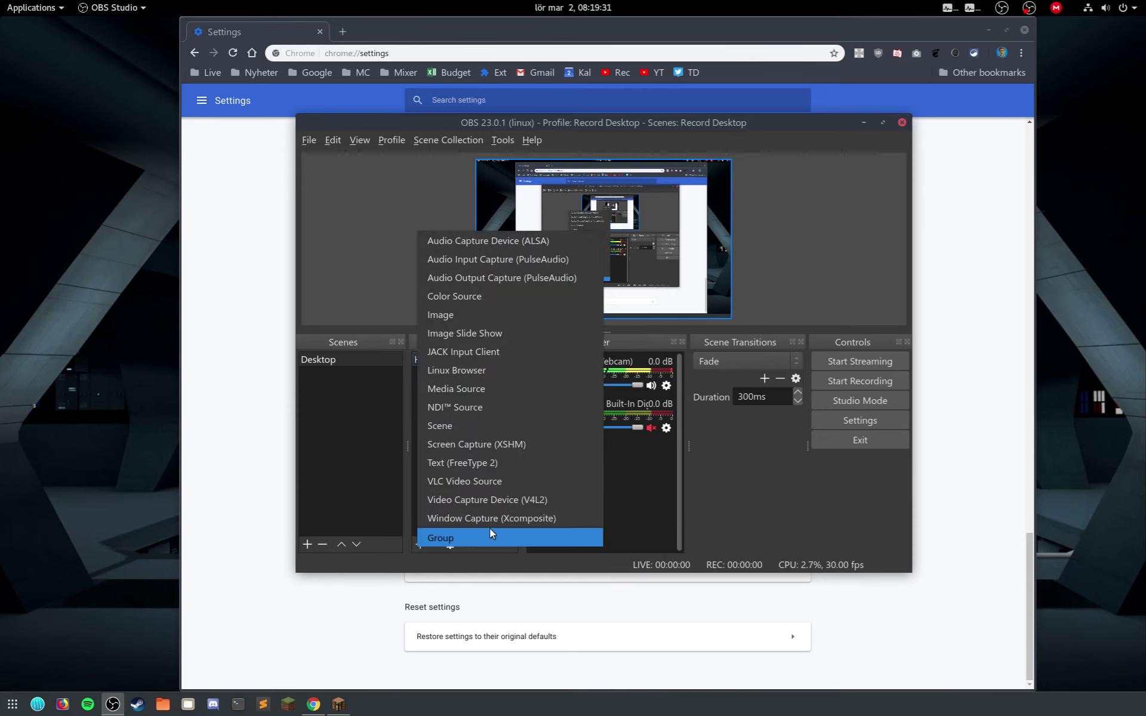
click(557, 443)
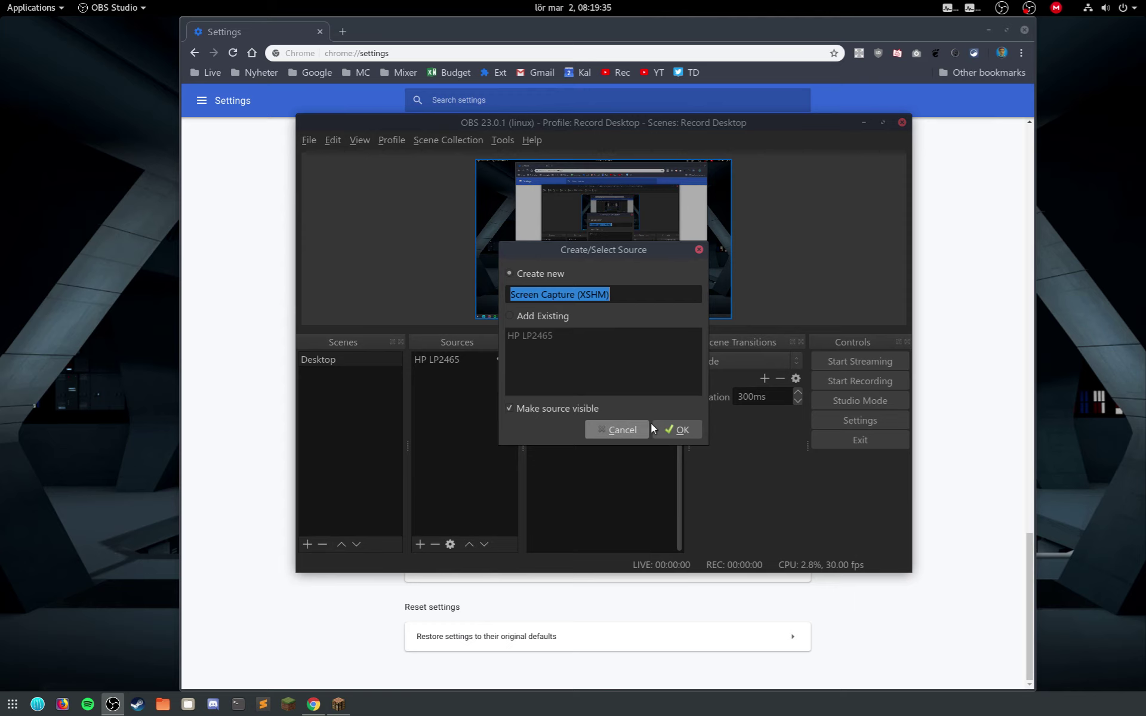
click(685, 429)
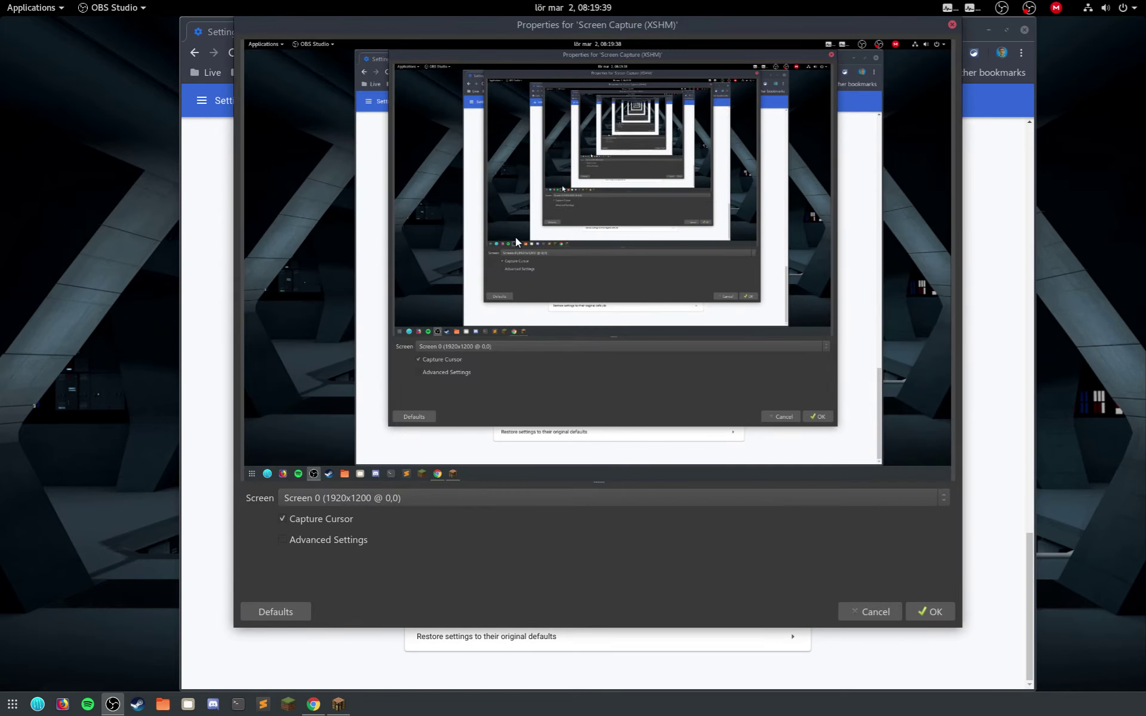
click(929, 610)
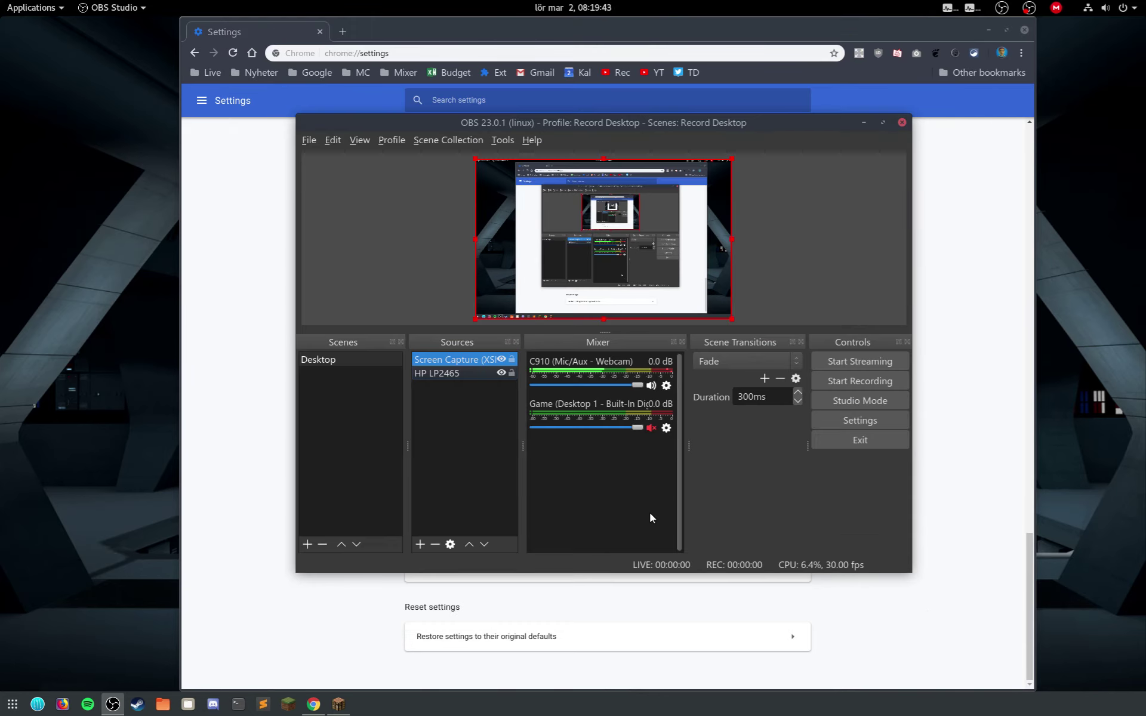
Add a default-named Crop/Pad filter to Screen Capture (XSHM), leaving all margins at 0.
right_click(450, 360)
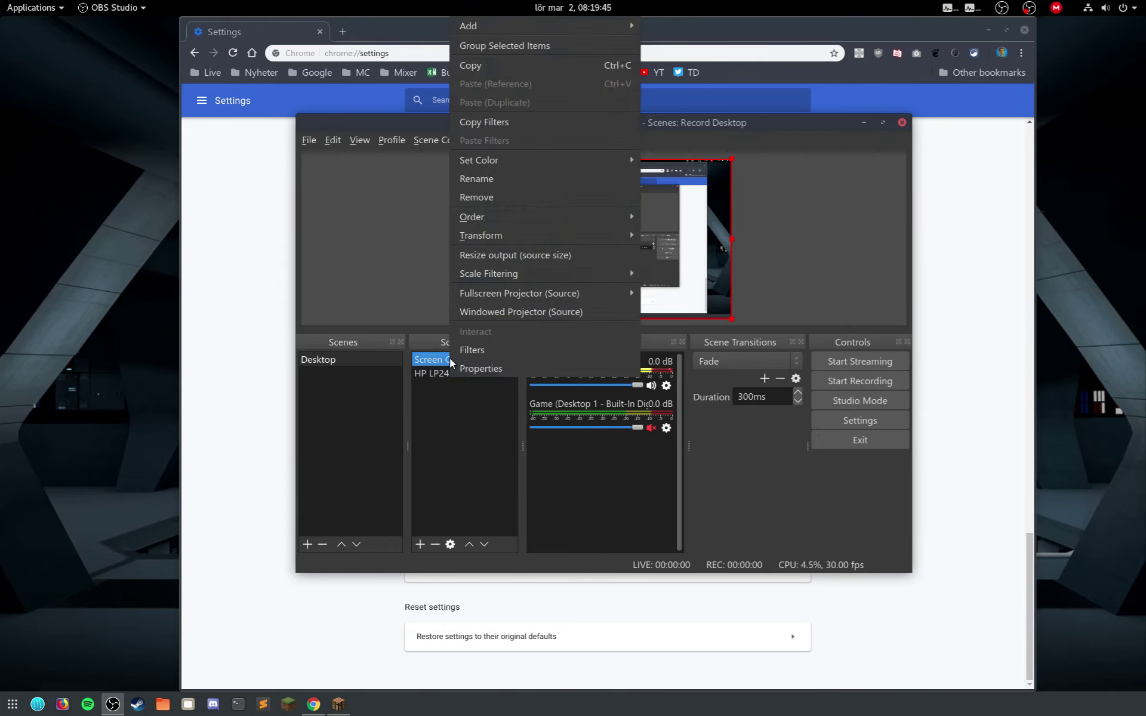
click(482, 352)
right_click(397, 362)
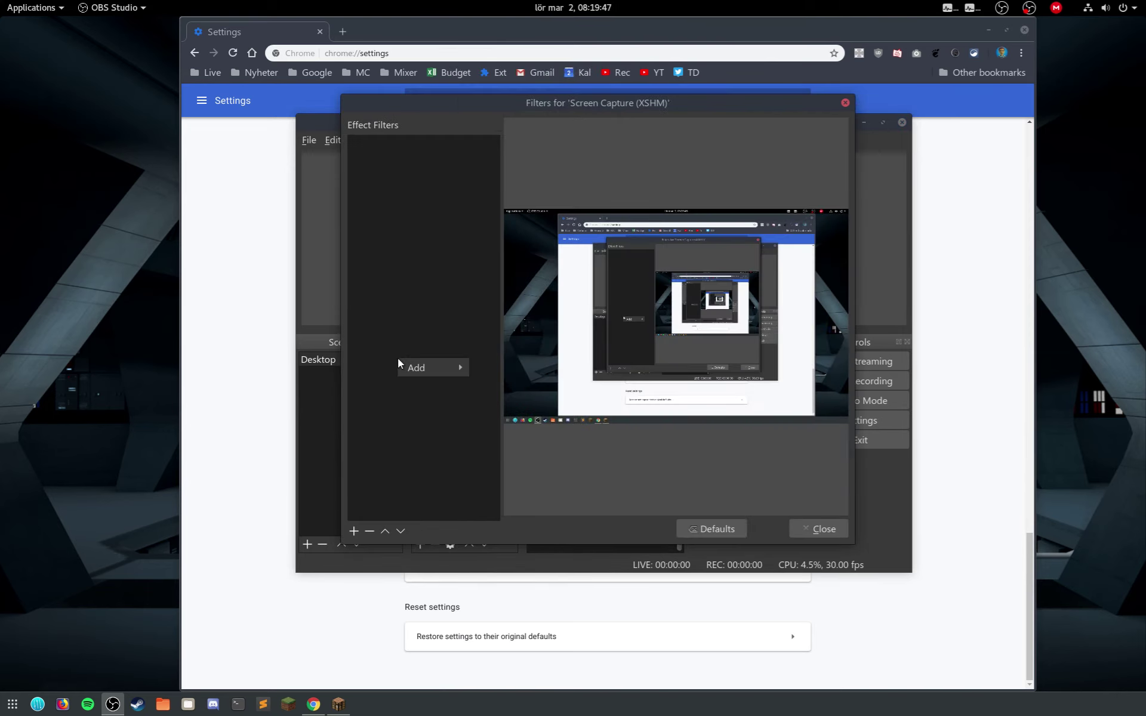
mouse_move(429, 369)
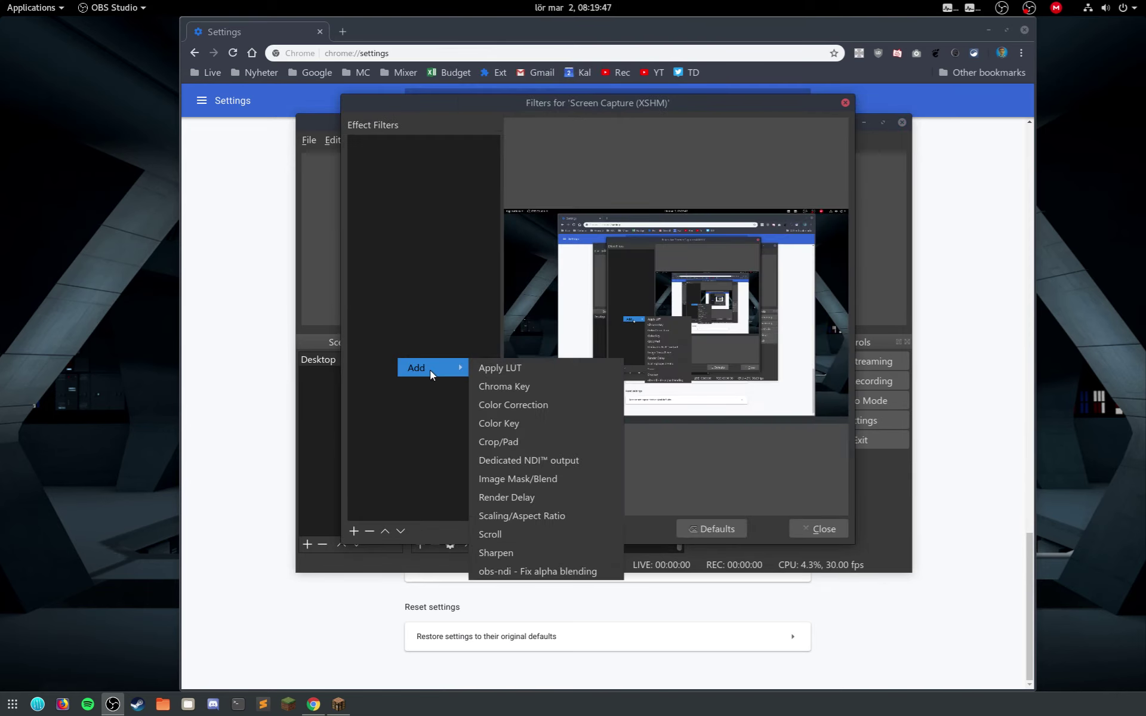
click(556, 445)
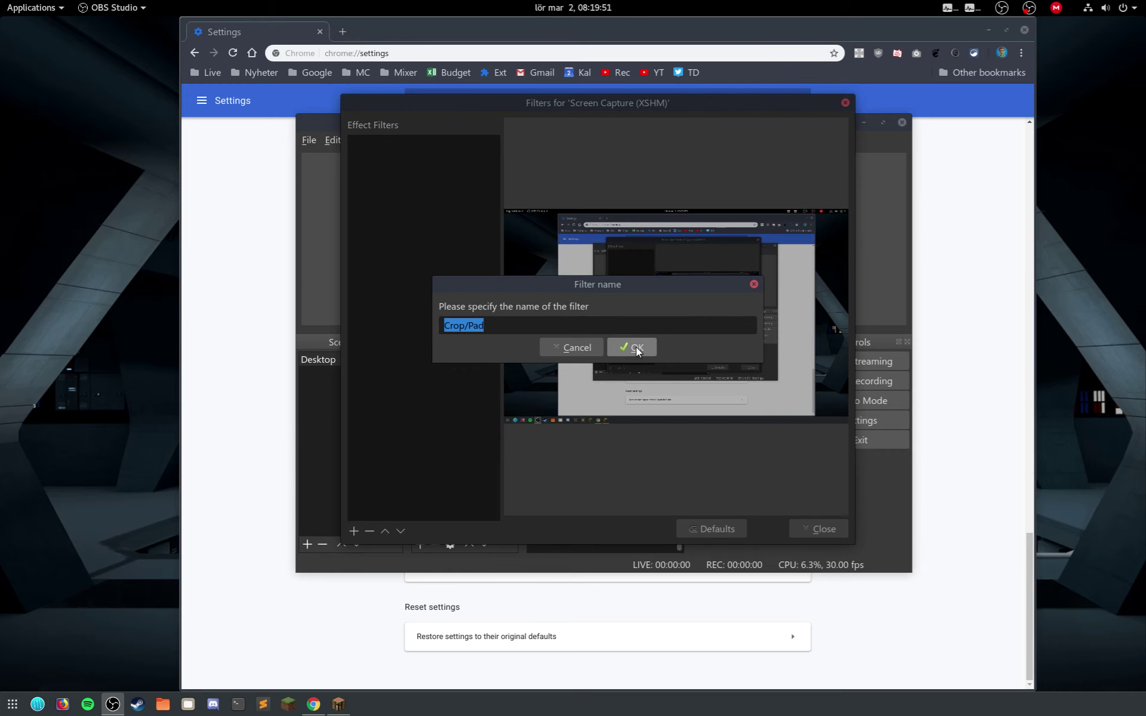
click(636, 347)
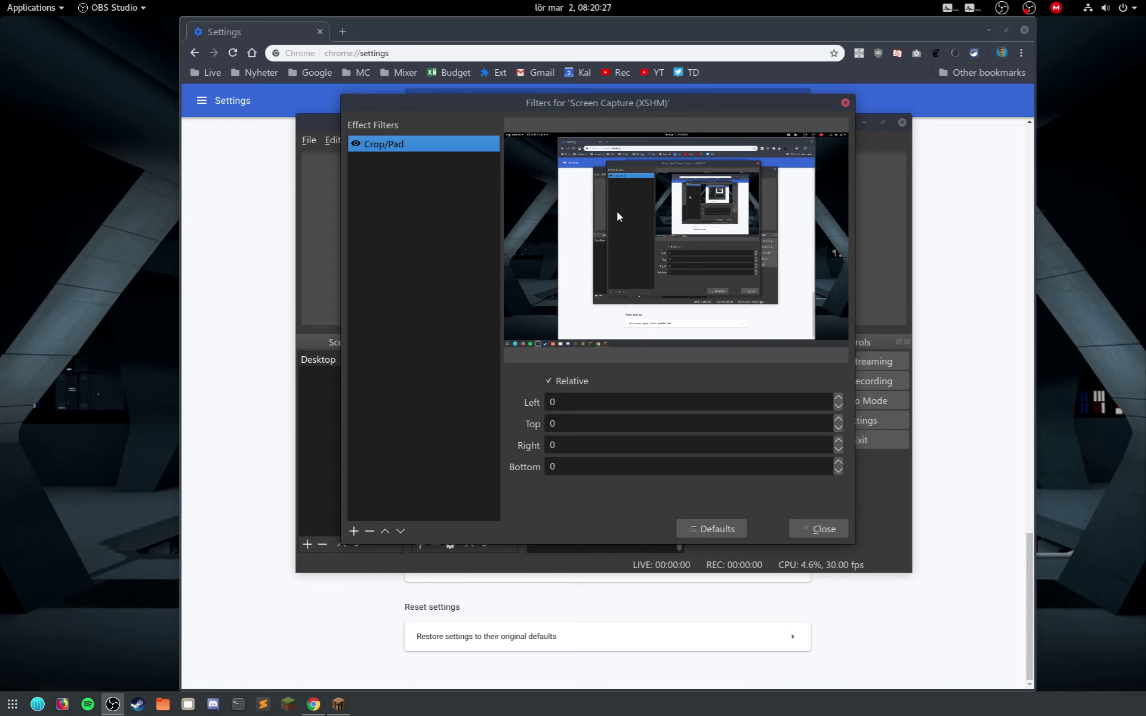
click(817, 529)
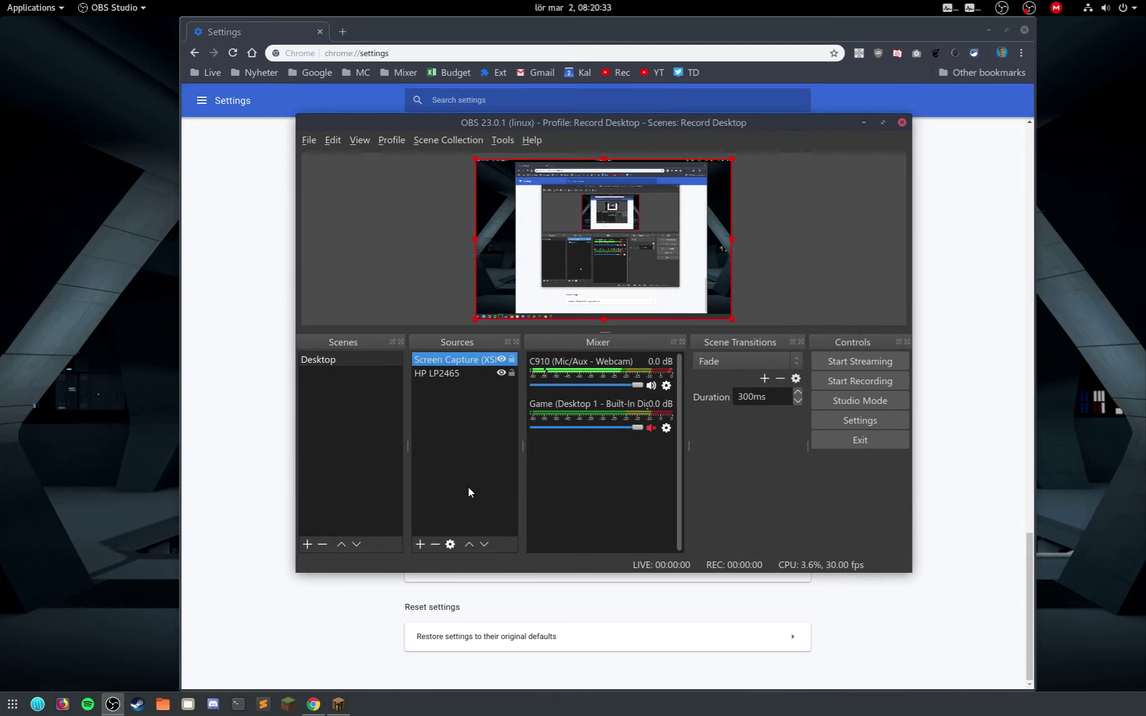
Delete the Screen Capture (XSHM) source and confirm the removal.
click(436, 544)
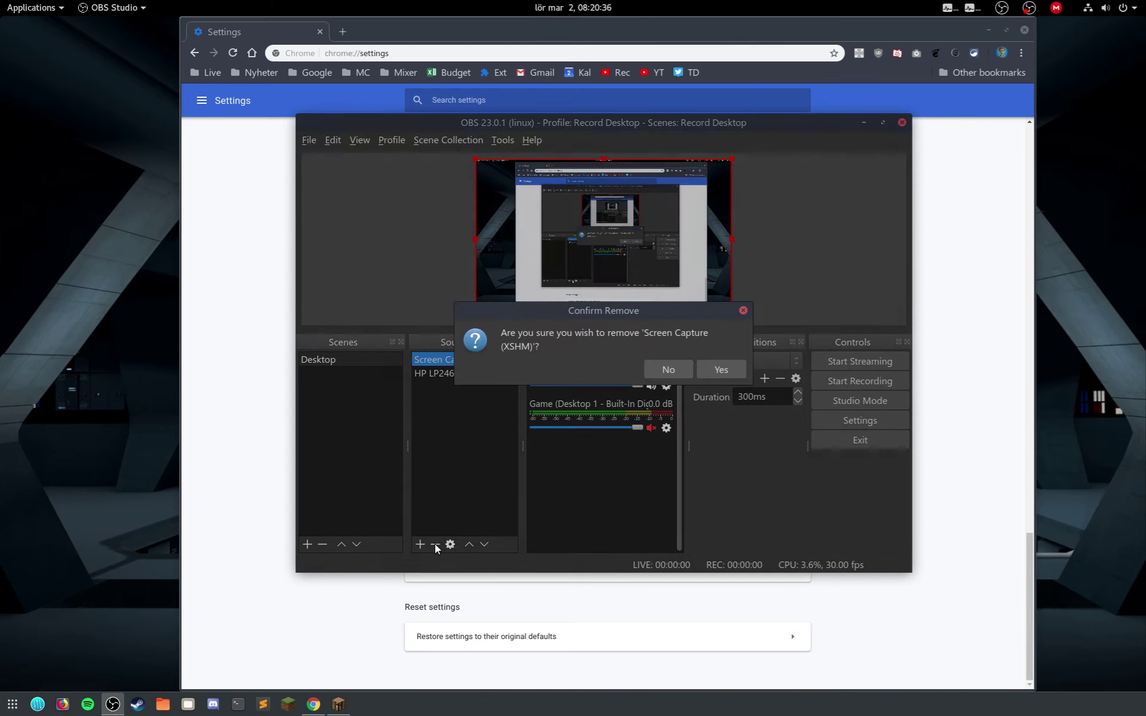
click(709, 370)
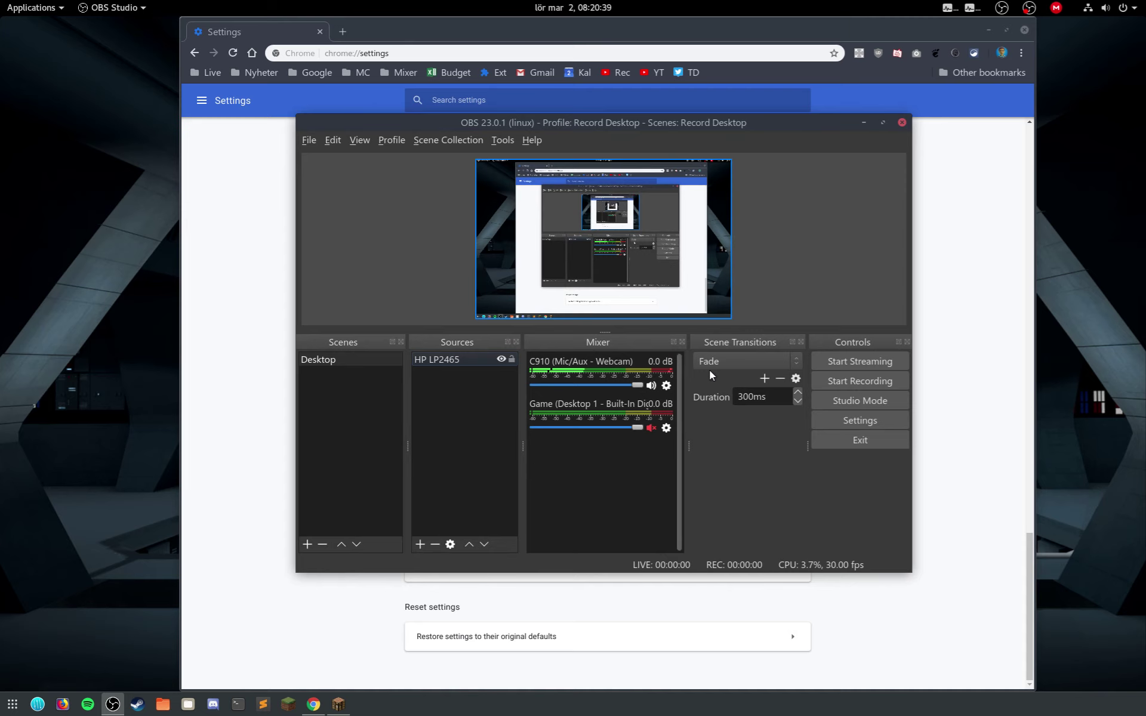